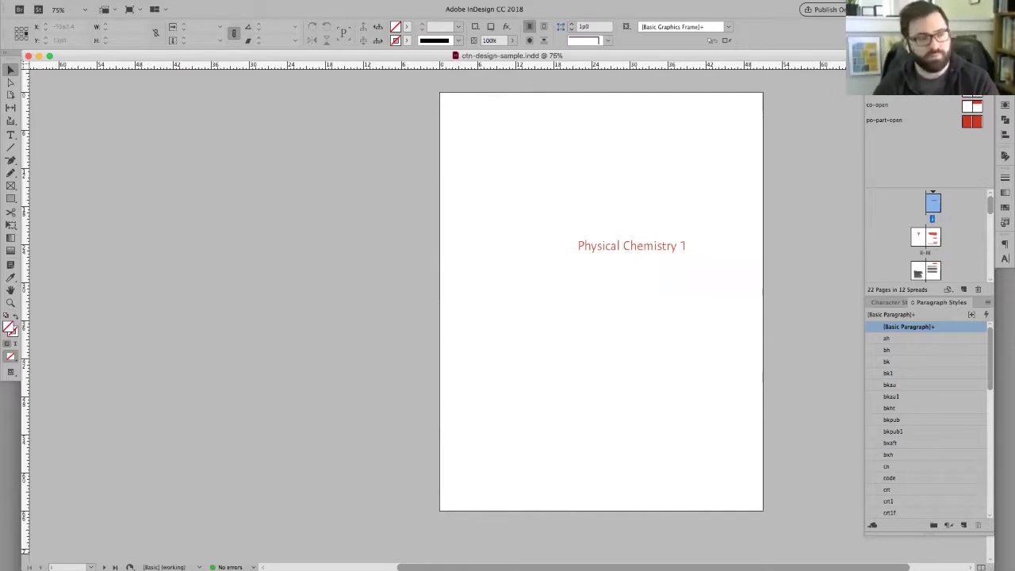
- Switch to the Chrome browser and examine the sample design files download on the Design course page
{"action": "key", "text": "super+Tab"}
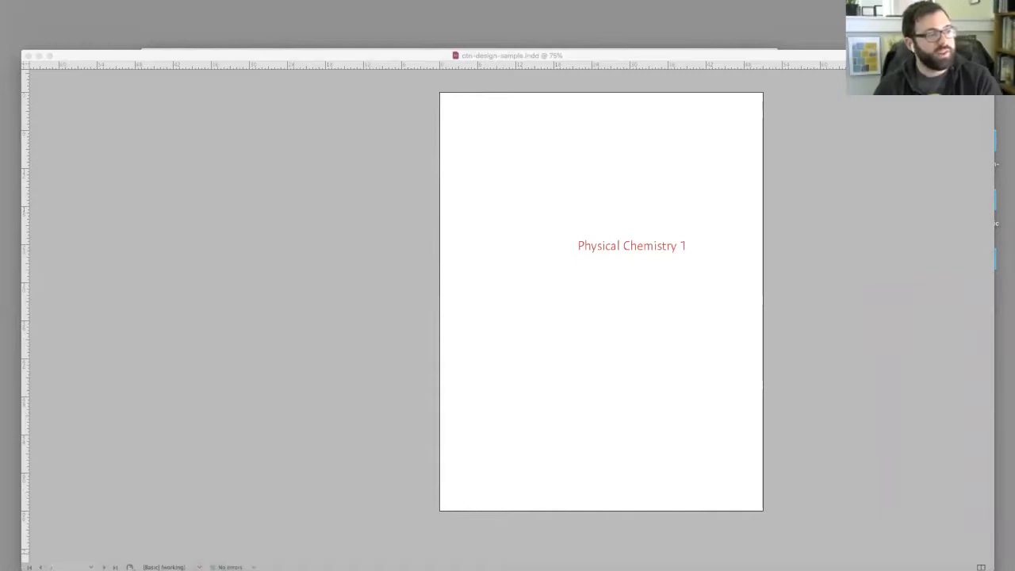
{"action": "key", "text": "super+Tab"}
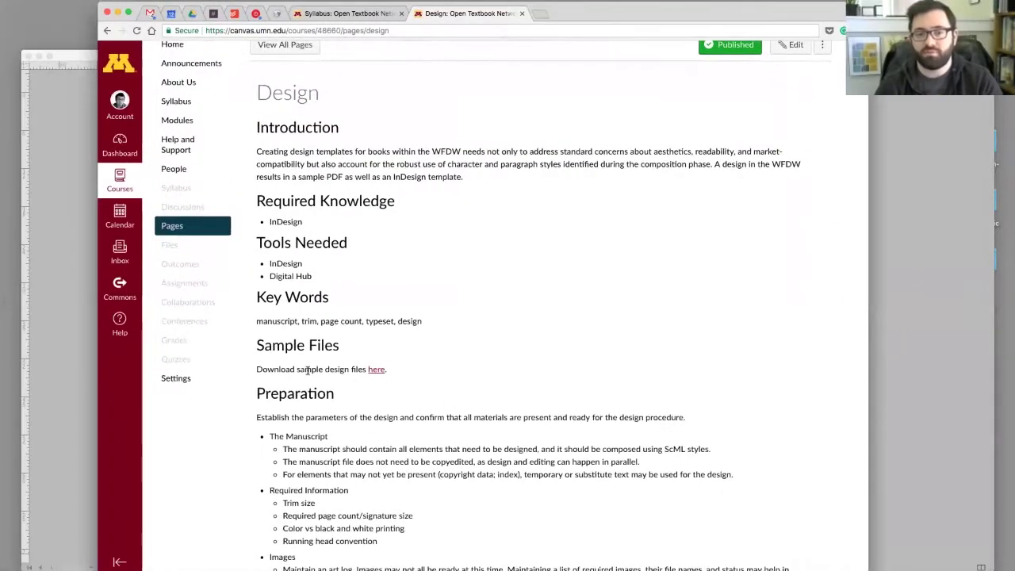
{"action": "triple_click", "coordinate": [308, 371]}
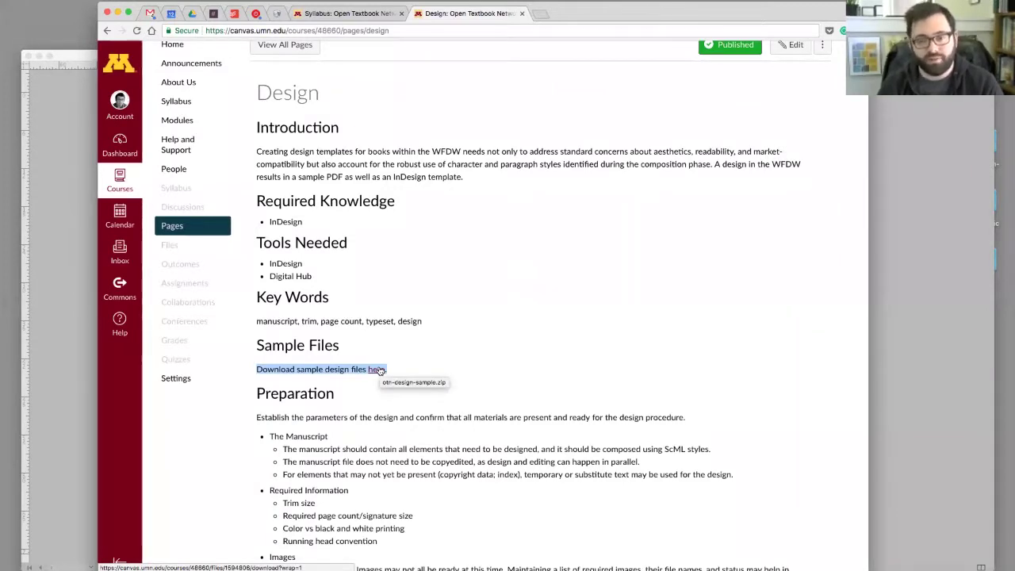
{"action": "left_click", "coordinate": [379, 343]}
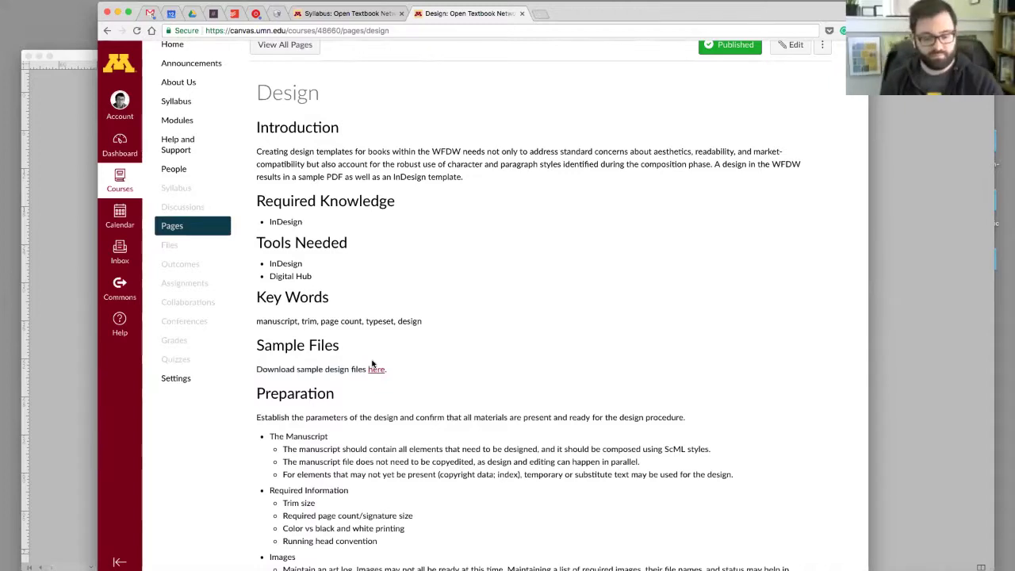
- Show the tmd-test project in the Digital Hub and reposition the browser window so the desktop folders are accessible
{"action": "left_click", "coordinate": [373, 368]}
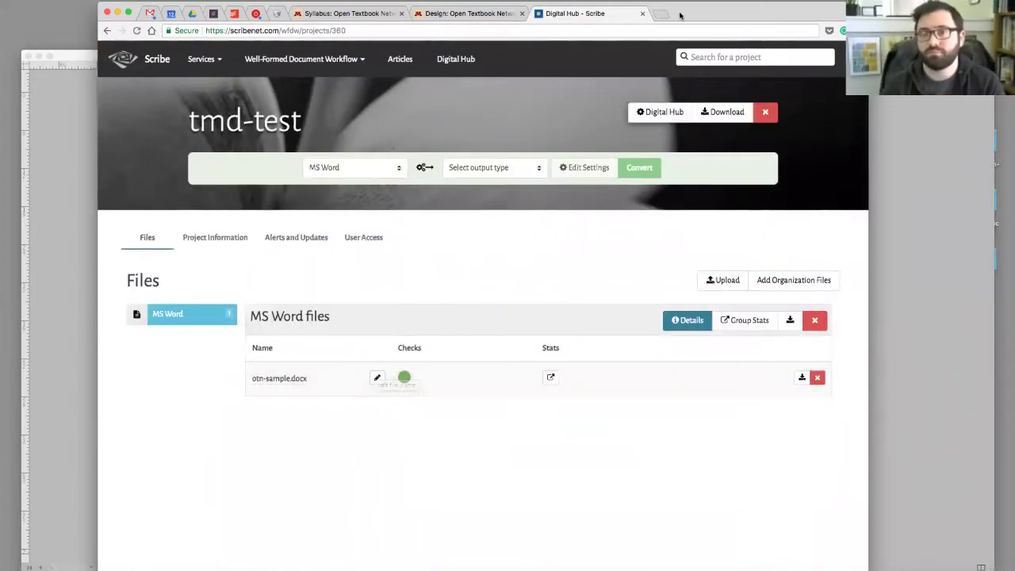
{"action": "mouse_move", "coordinate": [682, 16]}
{"action": "left_mouse_down"}
{"action": "mouse_move", "coordinate": [655, 8]}
{"action": "mouse_move", "coordinate": [695, 9]}
{"action": "left_mouse_up"}
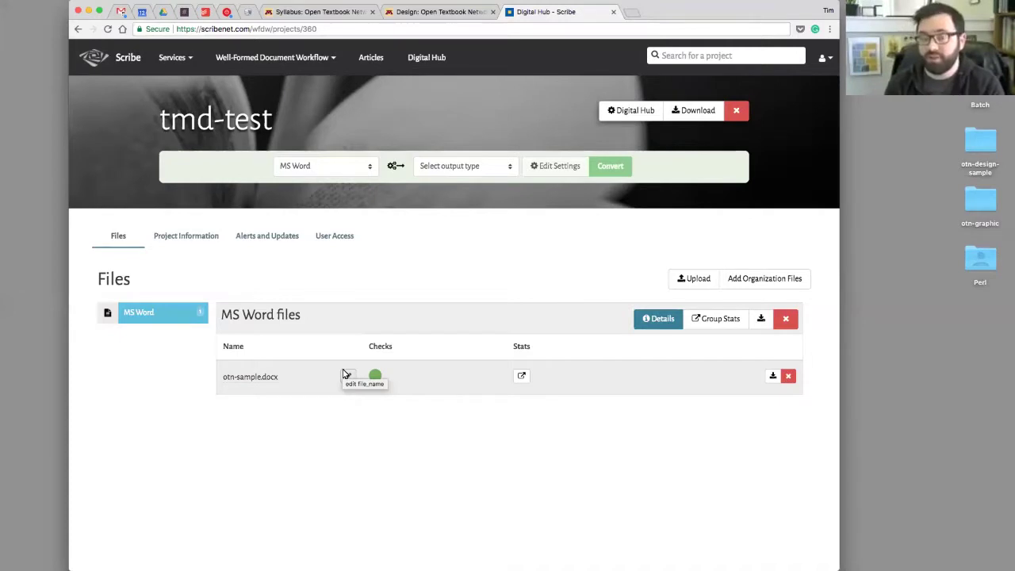
{"action": "left_click", "coordinate": [346, 374]}
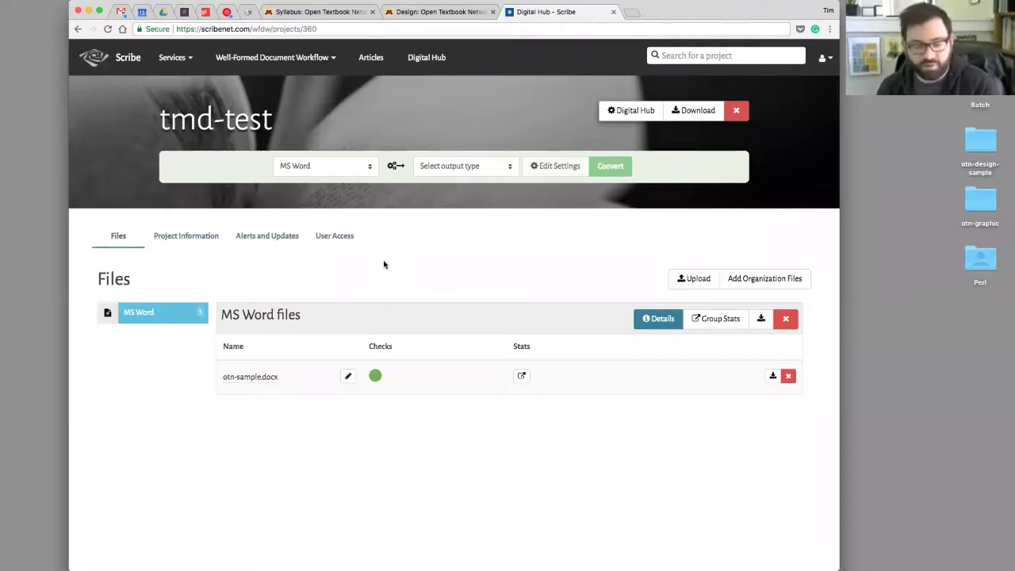
- Switch to Finder and place the otn-design-sample folder window over the upper part of the browser
{"action": "key", "text": "super+Tab"}
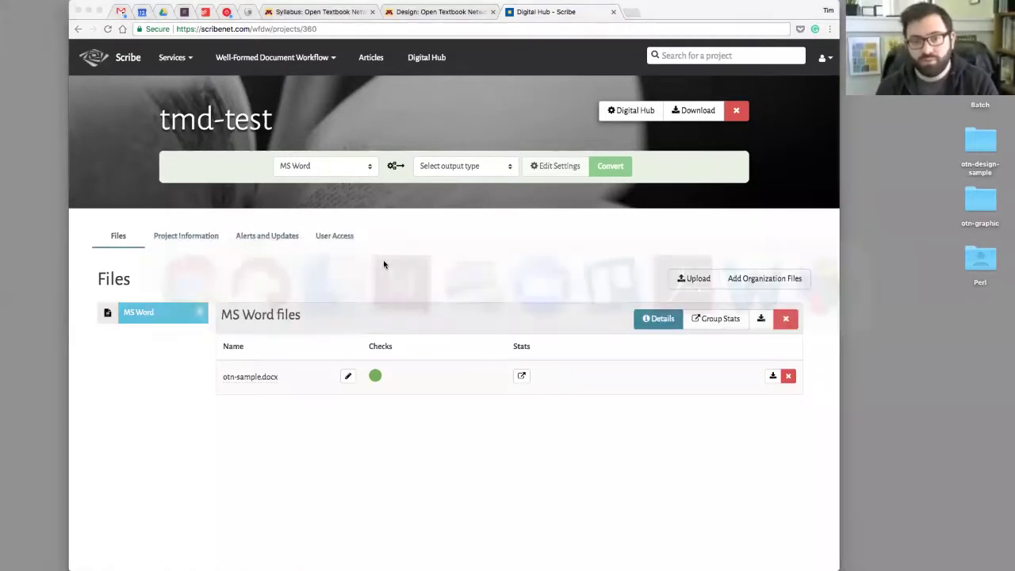
{"action": "left_click_drag", "start_coordinate": [0, 119], "coordinate": [251, 73]}
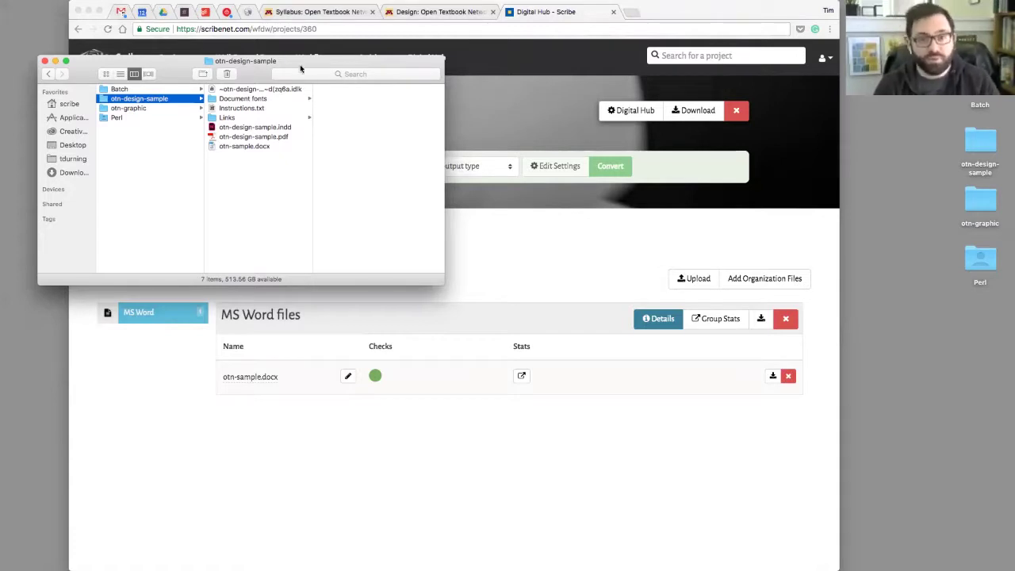
{"action": "left_click_drag", "start_coordinate": [301, 68], "coordinate": [302, 62]}
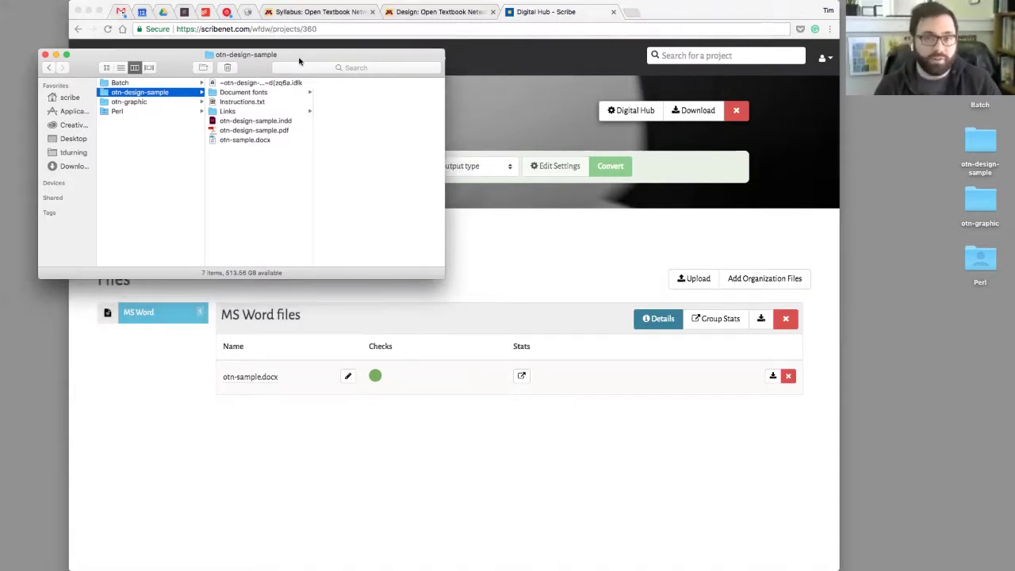
- Return to the browser and open the file uploader for the tmd-test project
{"action": "left_click", "coordinate": [569, 261]}
{"action": "left_click", "coordinate": [687, 279]}
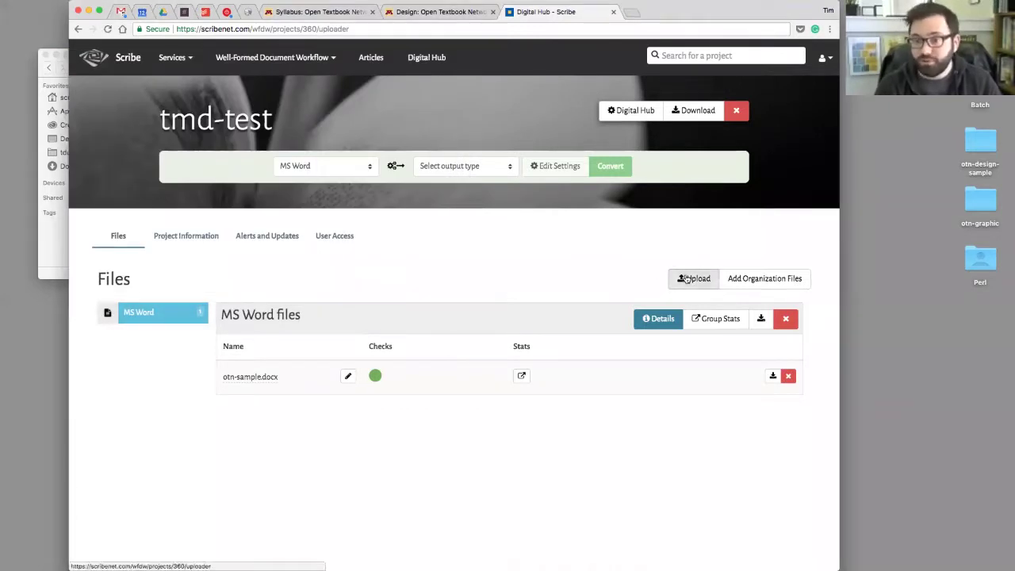
{"action": "left_click", "coordinate": [77, 28]}
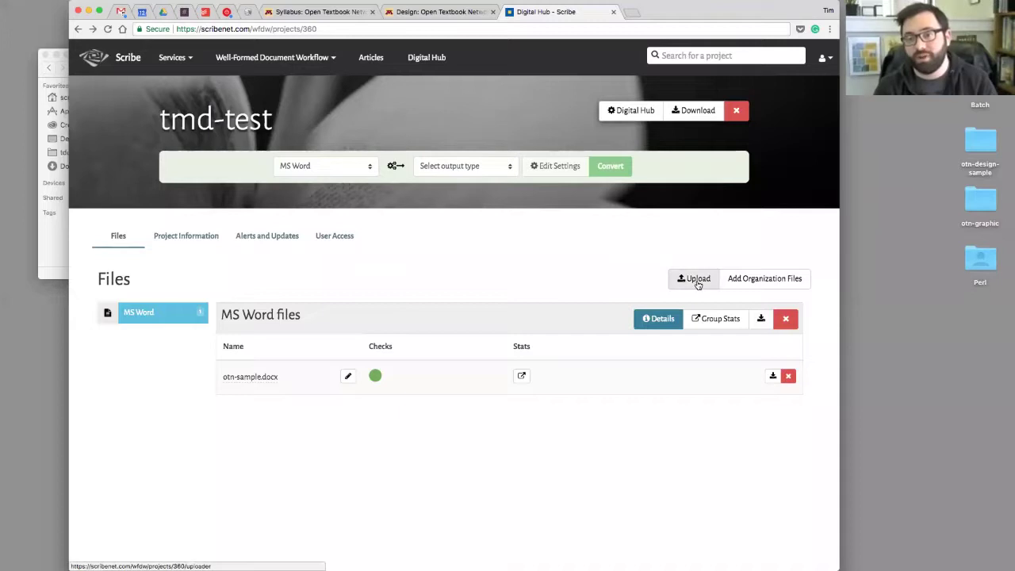
{"action": "left_click", "coordinate": [689, 280]}
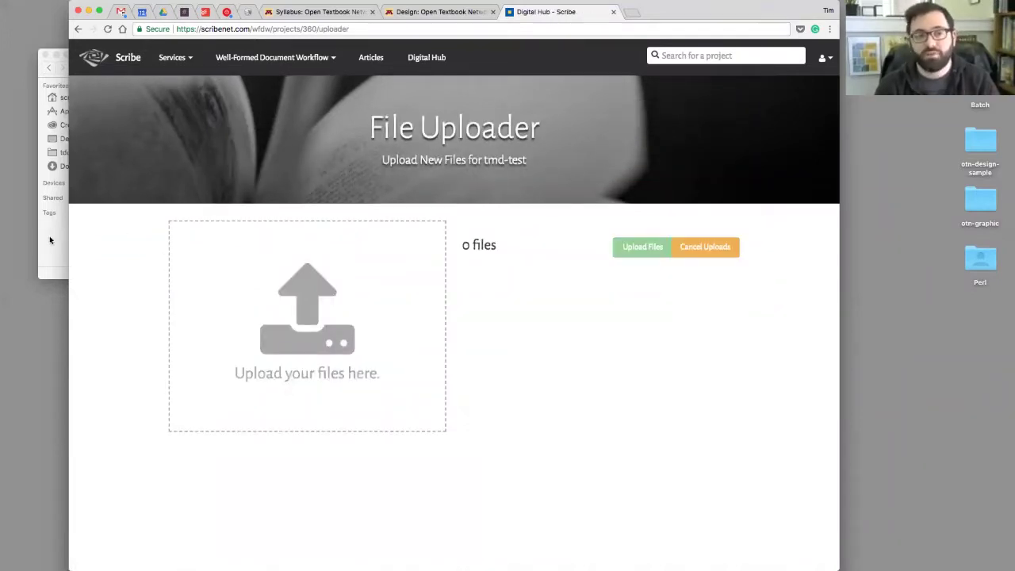
- Add otn-sample.docx from the otn-design-sample folder to the tmd-test upload list
{"action": "left_click", "coordinate": [49, 235]}
{"action": "left_click", "coordinate": [240, 140]}
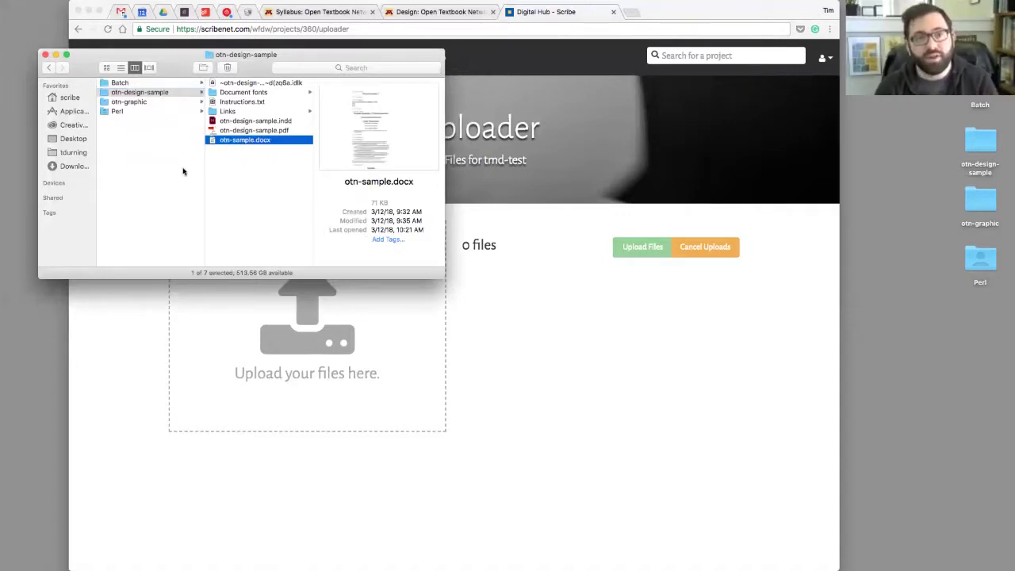
{"action": "left_click_drag", "start_coordinate": [254, 144], "coordinate": [307, 327]}
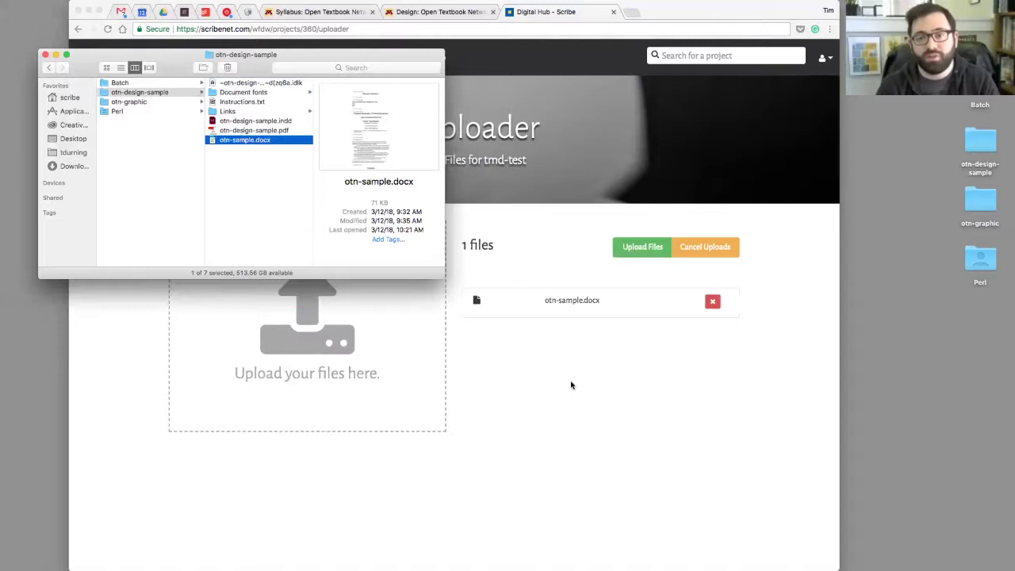
- Deselect the document in Finder and view the contents of the Downloads folder
{"action": "left_click", "coordinate": [242, 203]}
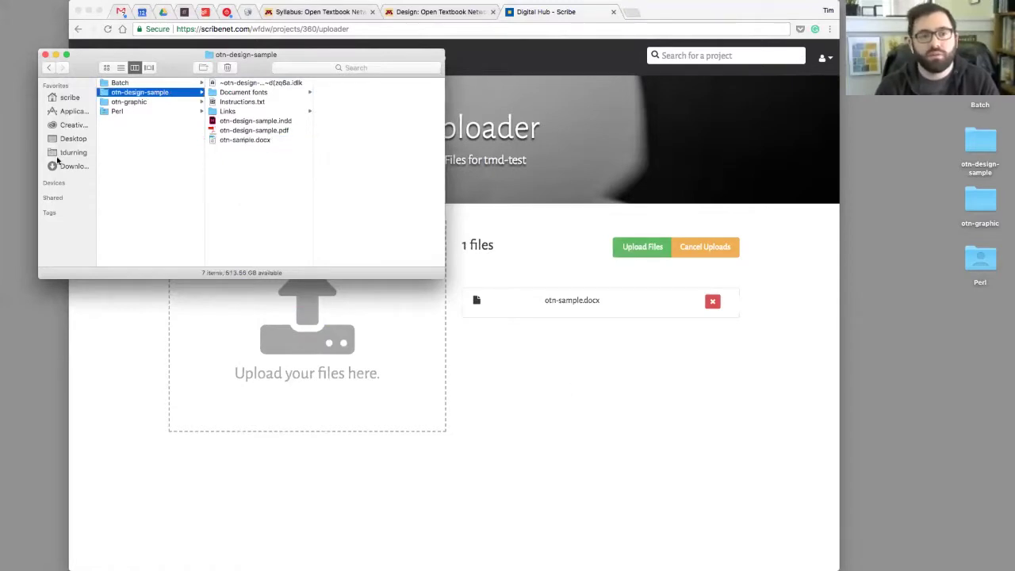
{"action": "left_click", "coordinate": [69, 153]}
{"action": "left_click", "coordinate": [71, 167]}
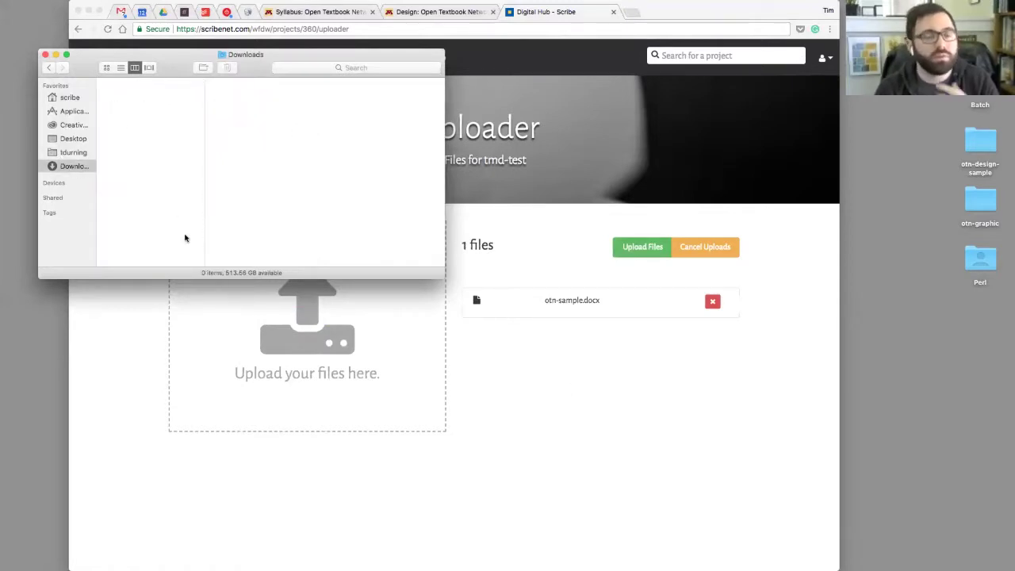
- Return to the browser and upload the queued otn-sample.docx to the tmd-test project
{"action": "left_click", "coordinate": [143, 317]}
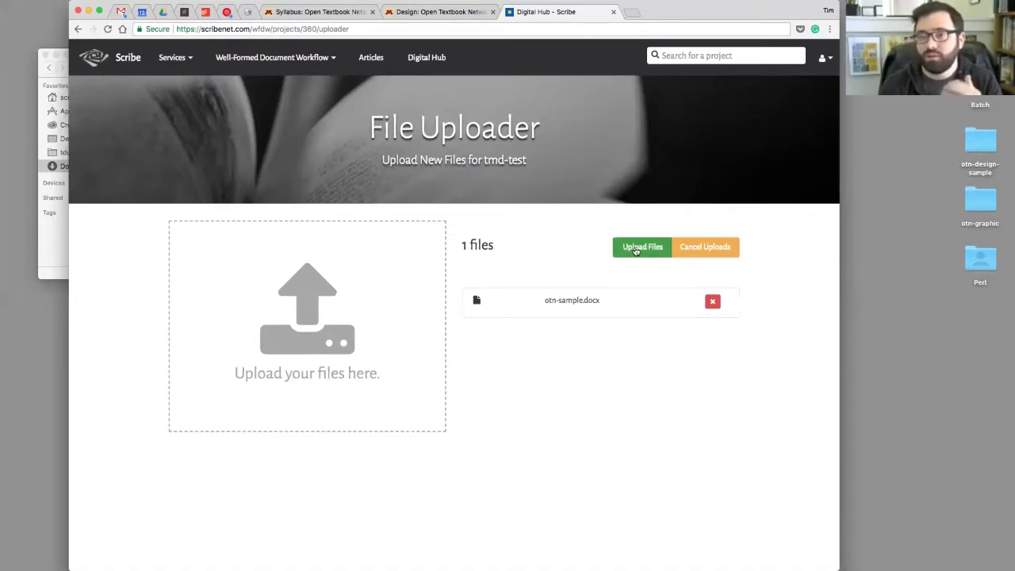
{"action": "left_click", "coordinate": [636, 248]}
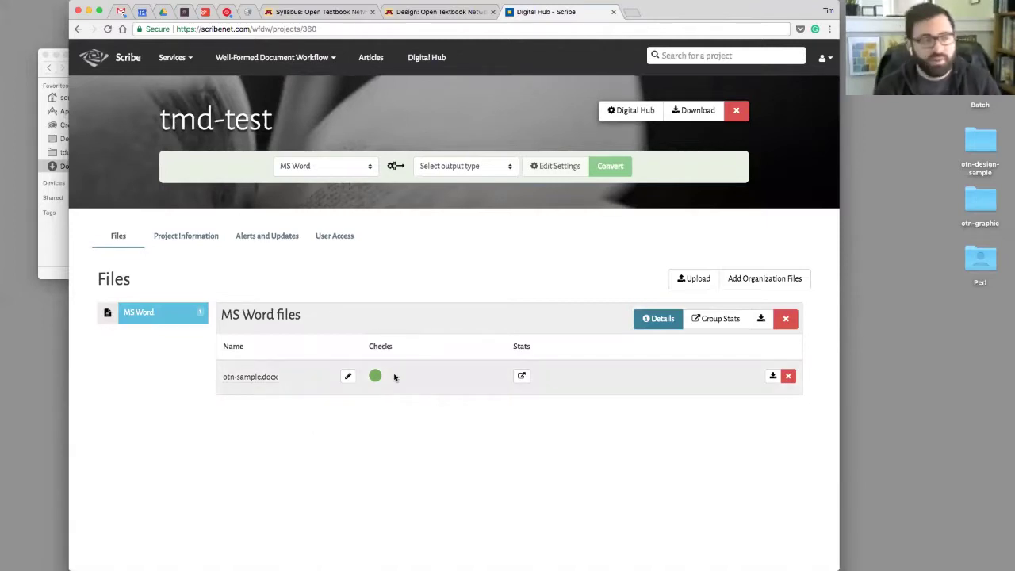
- Check the file check status of otn-sample.docx and open the document's statistics
{"action": "mouse_move", "coordinate": [394, 378]}
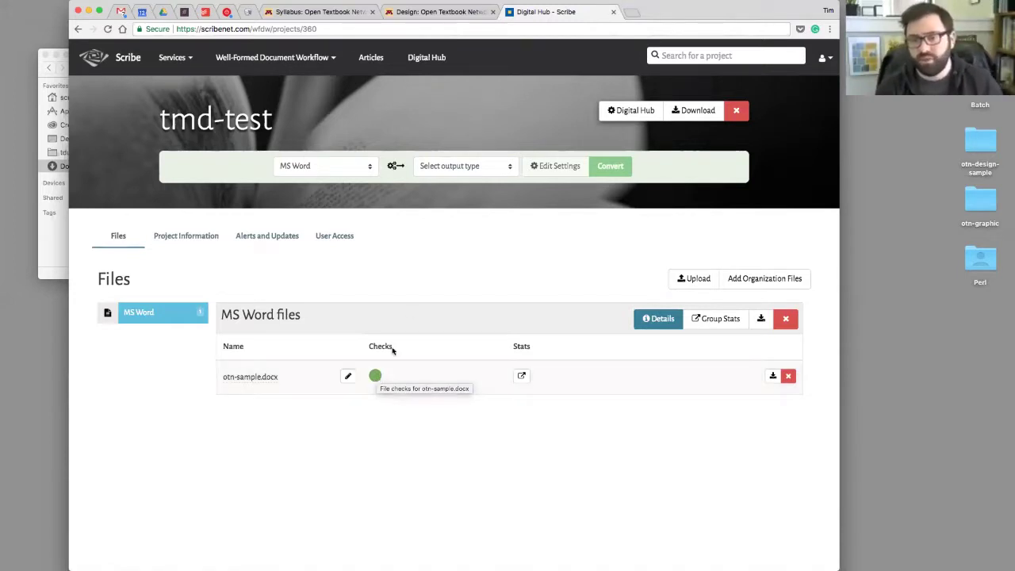
{"action": "left_click", "coordinate": [521, 377]}
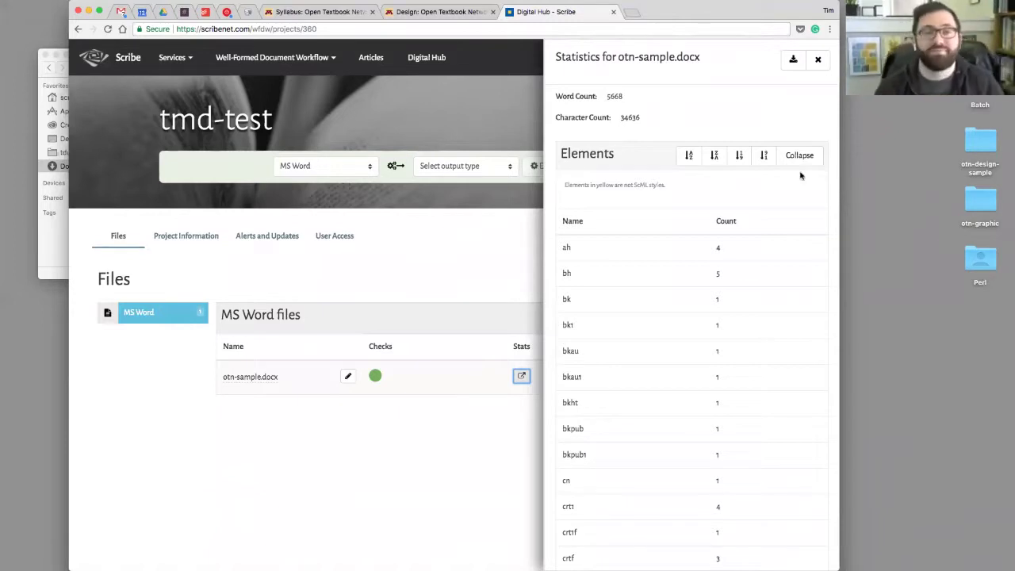
{"action": "scroll", "coordinate": [608, 228], "scroll_direction": "down", "scroll_amount": 1}
{"action": "scroll", "coordinate": [606, 226], "scroll_direction": "up", "scroll_amount": 1}
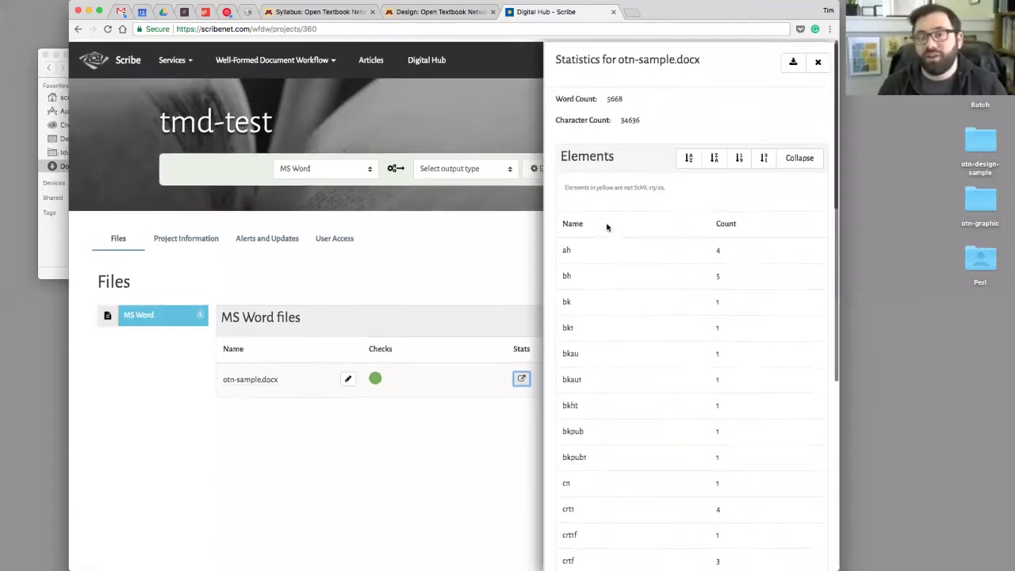
- Examine the word count and character count in the statistics for otn-sample.docx
{"action": "triple_click", "coordinate": [566, 95]}
{"action": "triple_click", "coordinate": [579, 114]}
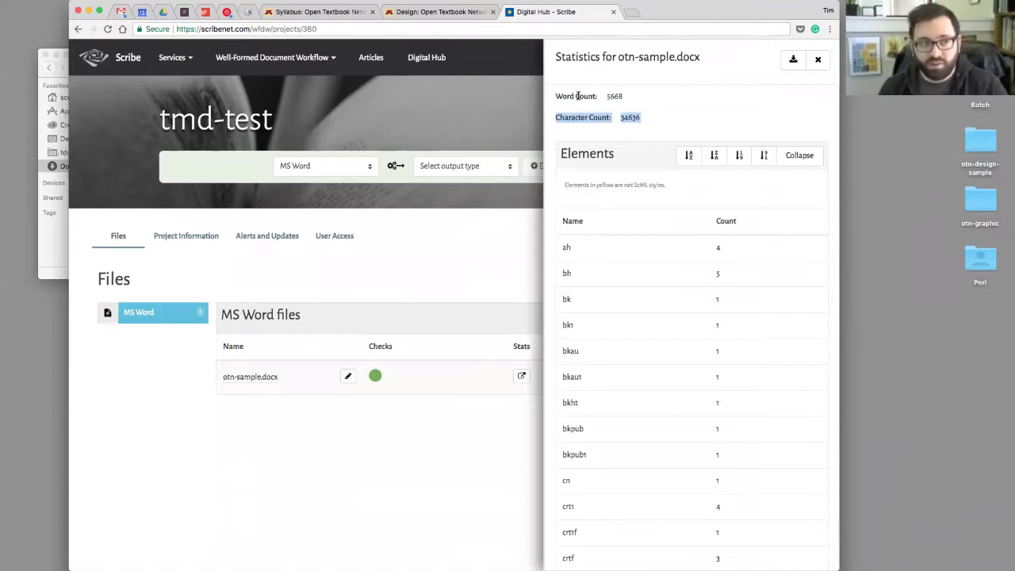
{"action": "double_click", "coordinate": [622, 118]}
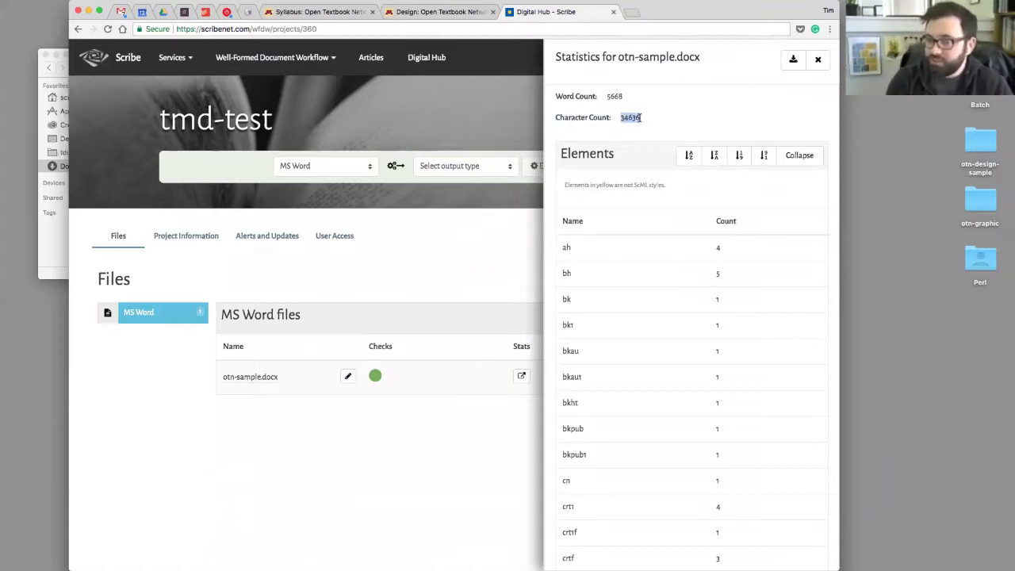
{"action": "left_click", "coordinate": [641, 119]}
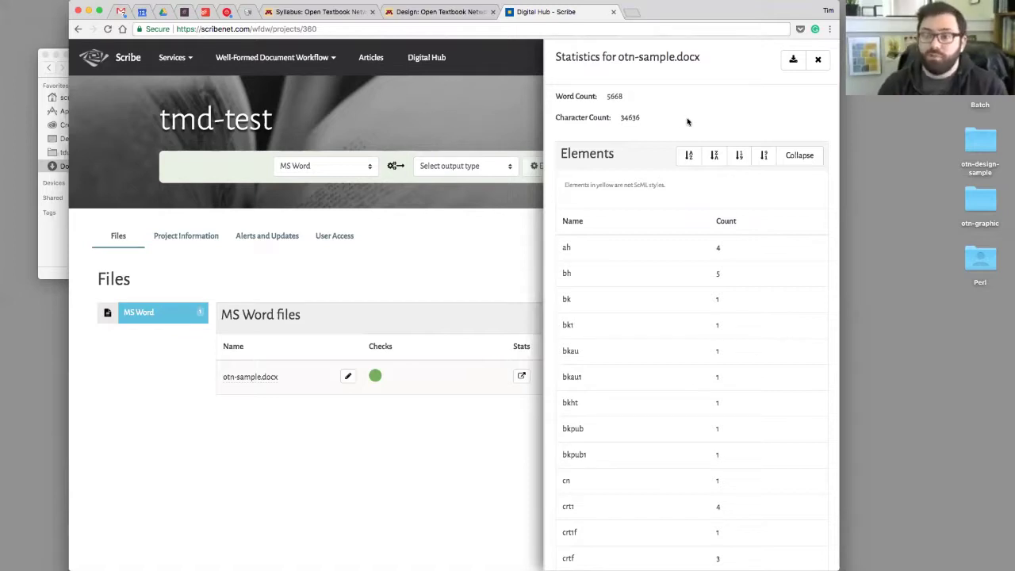
{"action": "double_click", "coordinate": [609, 97]}
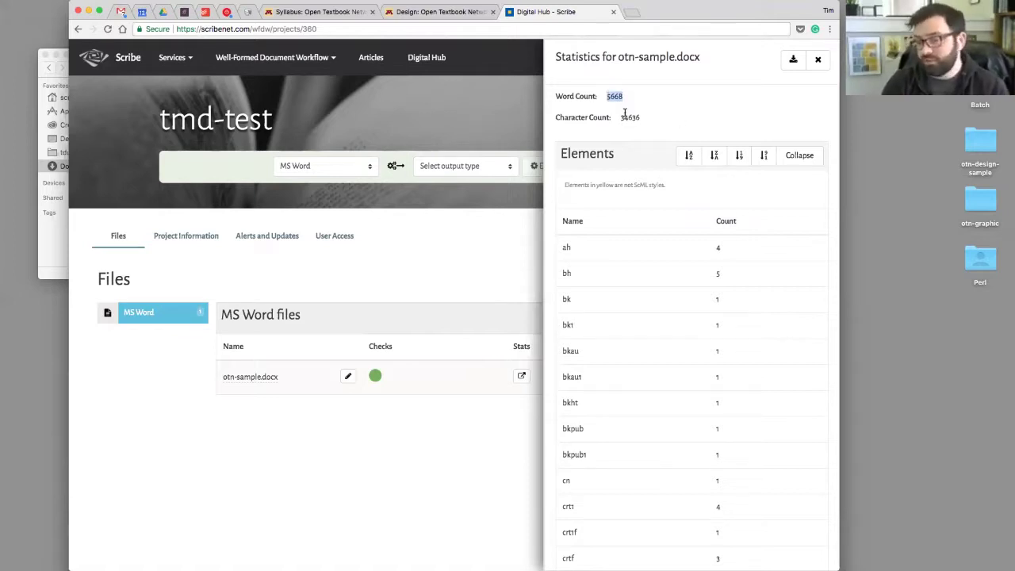
{"action": "double_click", "coordinate": [625, 114]}
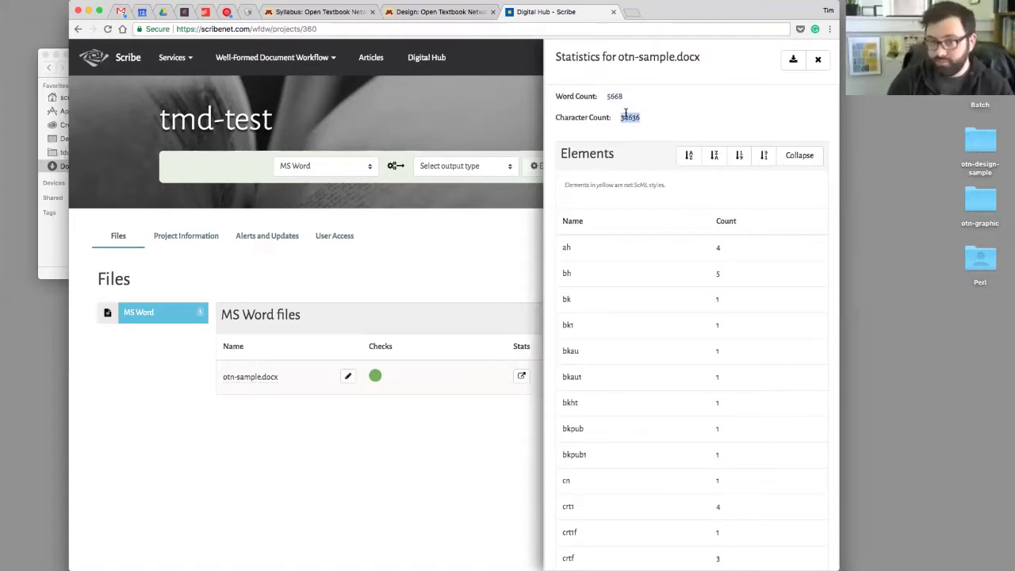
{"action": "left_click", "coordinate": [657, 121]}
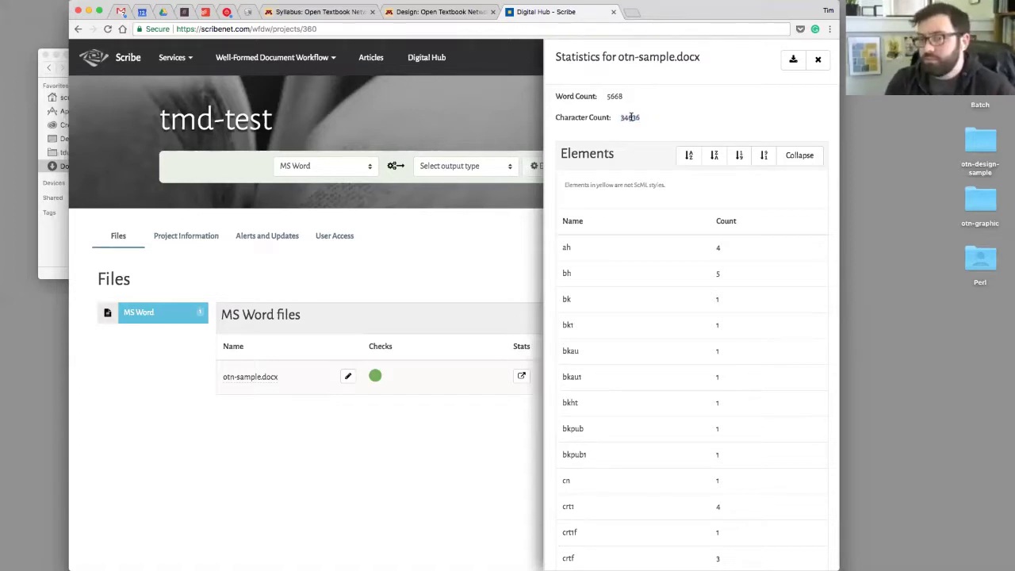
{"action": "triple_click", "coordinate": [632, 118]}
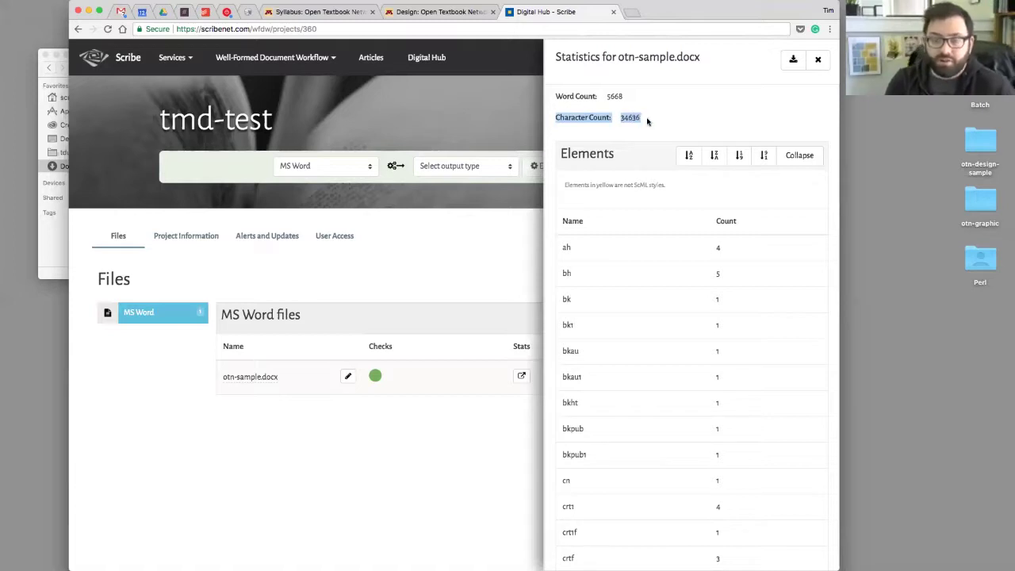
{"action": "left_click", "coordinate": [647, 121]}
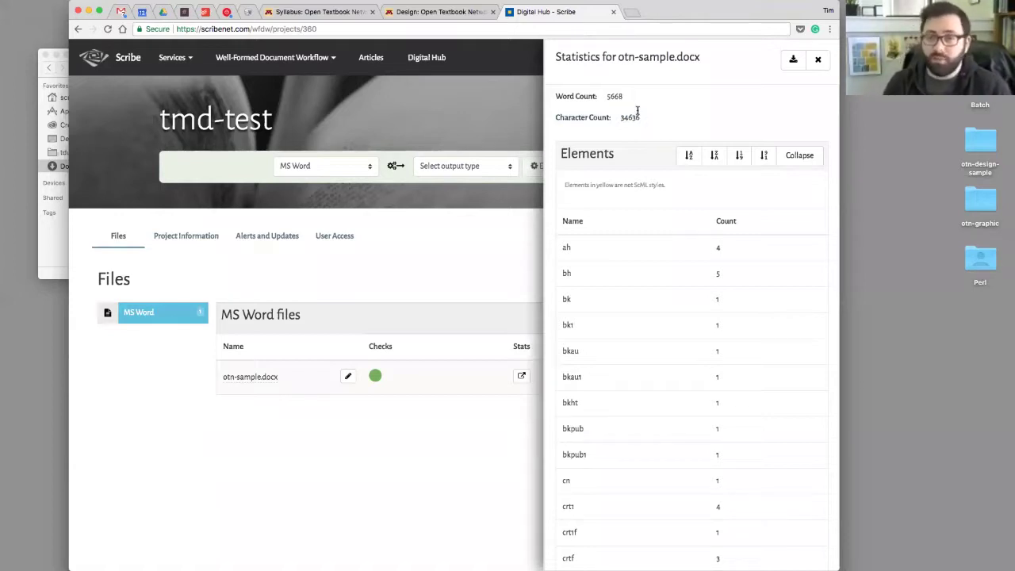
- Review the Elements list of style names and their counts in the otn-sample.docx statistics
{"action": "scroll", "coordinate": [734, 229], "scroll_direction": "down", "scroll_amount": 3}
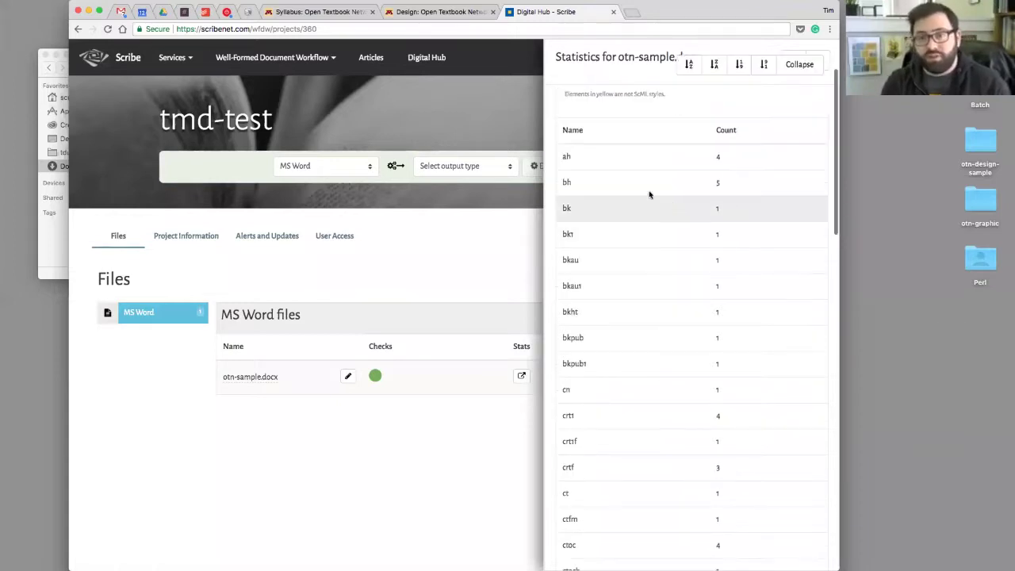
{"action": "scroll", "coordinate": [618, 168], "scroll_direction": "up", "scroll_amount": 3}
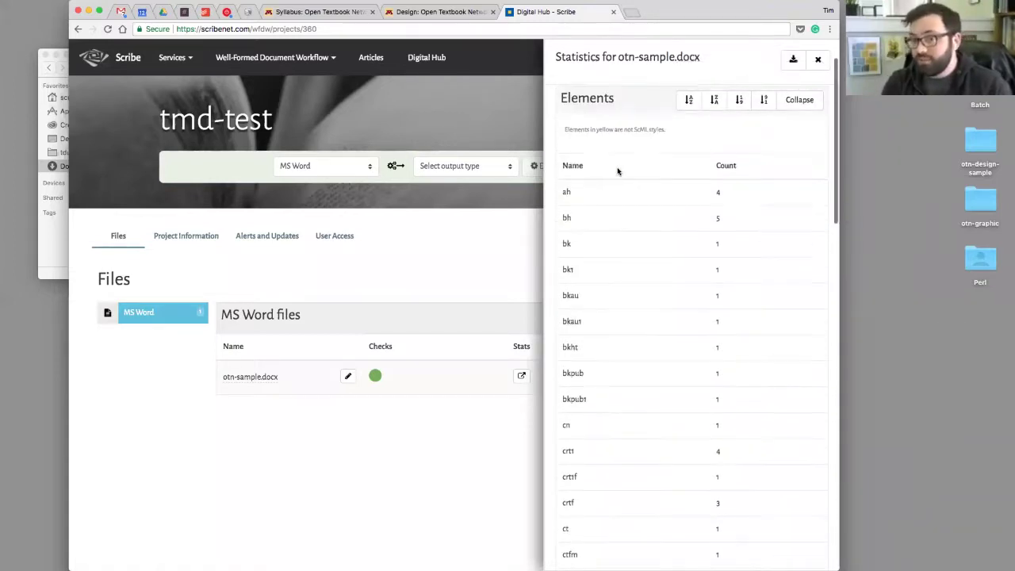
{"action": "double_click", "coordinate": [566, 154]}
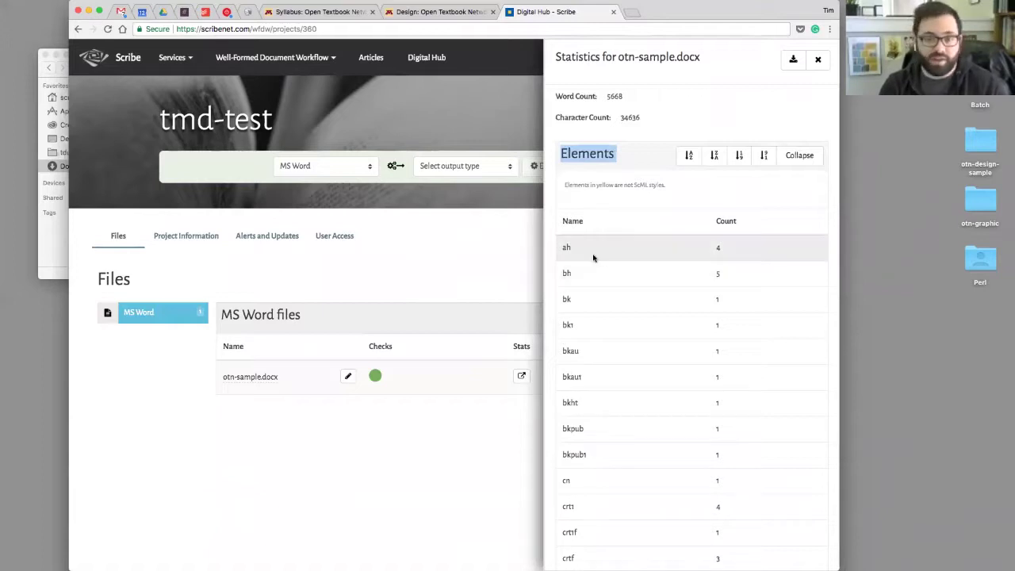
{"action": "scroll", "coordinate": [591, 271], "scroll_direction": "down", "scroll_amount": 4}
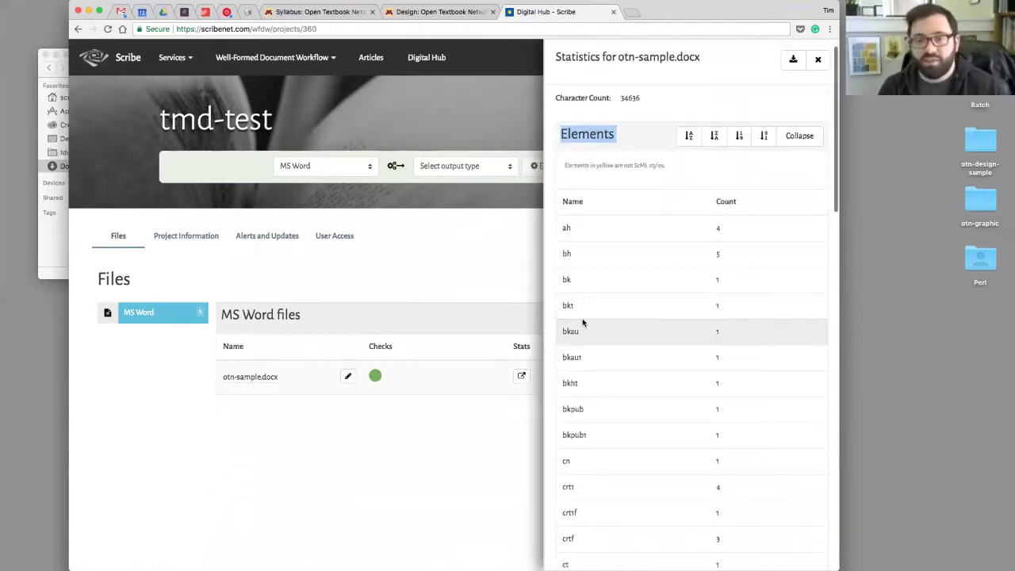
{"action": "scroll", "coordinate": [594, 268], "scroll_direction": "down", "scroll_amount": 8}
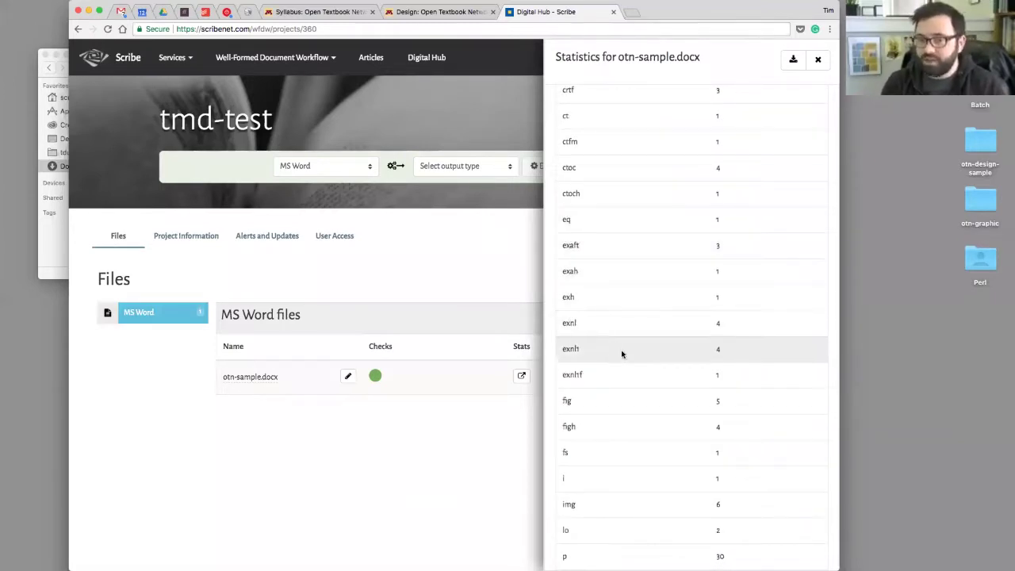
- Examine the rest of the Elements list through the structure entry, comparing style names and counts across the list
{"action": "scroll", "coordinate": [625, 349], "scroll_direction": "down", "scroll_amount": 3}
{"action": "scroll", "coordinate": [625, 341], "scroll_direction": "down", "scroll_amount": 3}
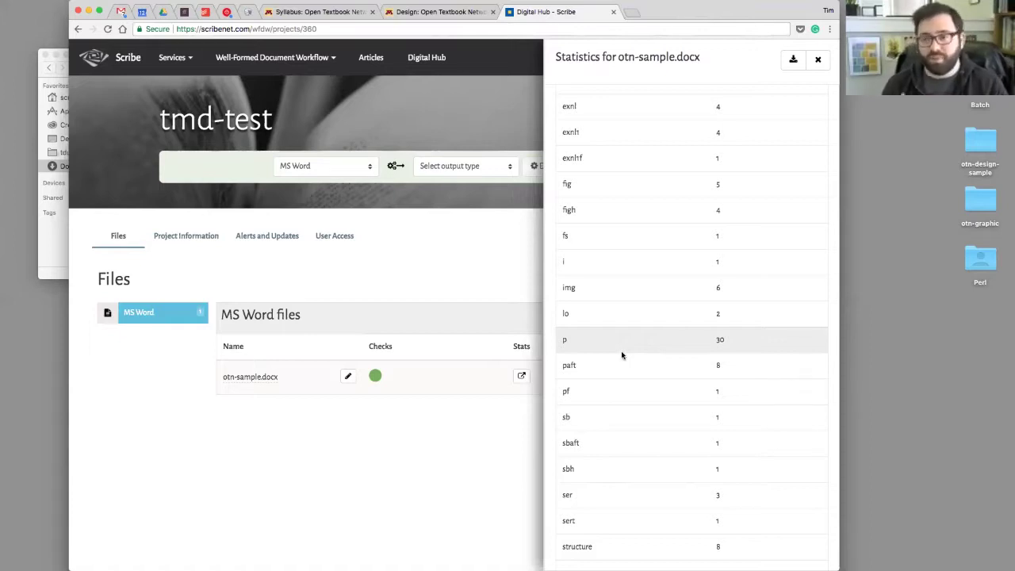
{"action": "scroll", "coordinate": [621, 355], "scroll_direction": "up", "scroll_amount": 5}
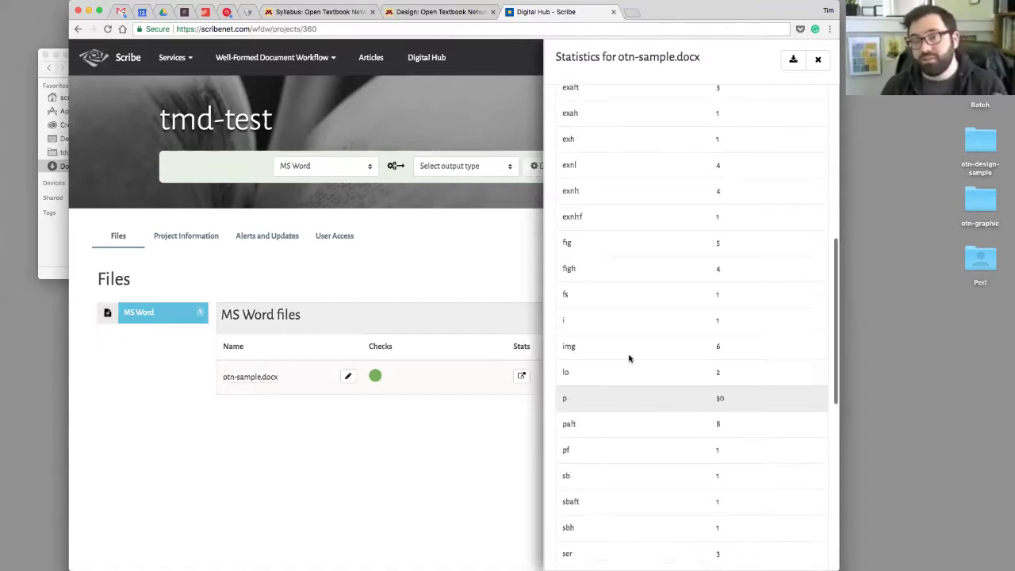
{"action": "scroll", "coordinate": [631, 329], "scroll_direction": "up", "scroll_amount": 5}
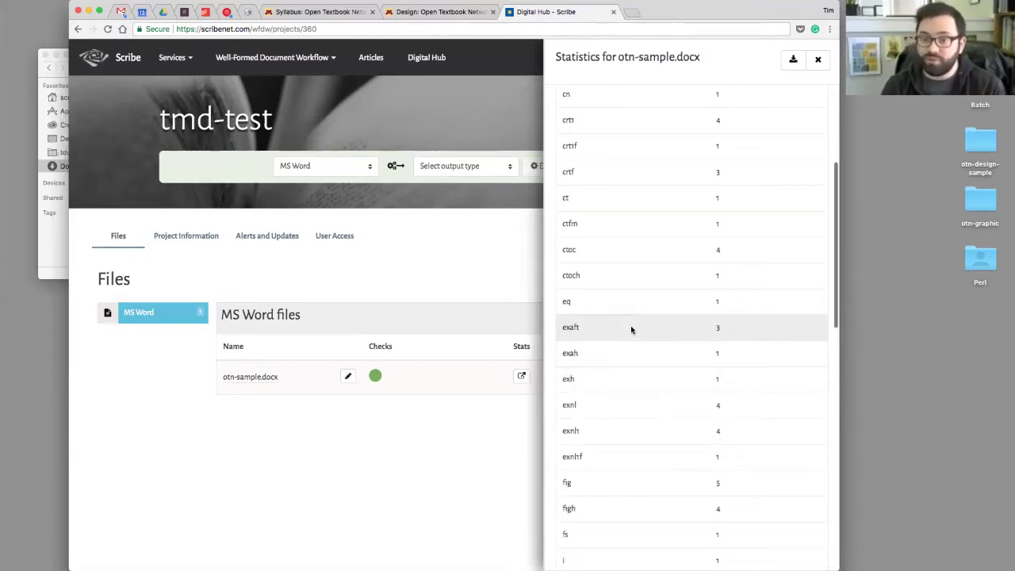
{"action": "scroll", "coordinate": [637, 249], "scroll_direction": "up", "scroll_amount": 3}
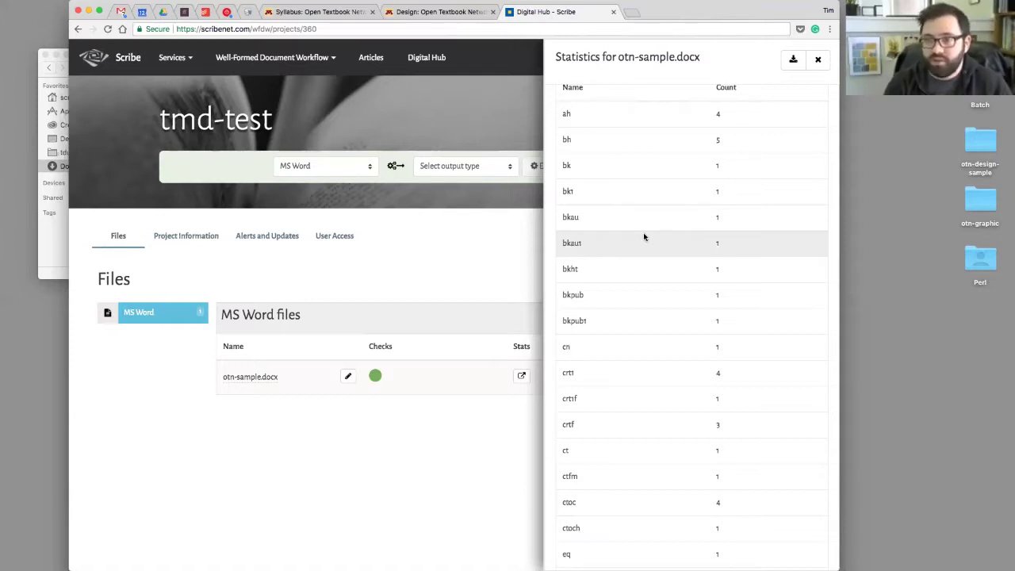
{"action": "scroll", "coordinate": [634, 204], "scroll_direction": "down", "scroll_amount": 3}
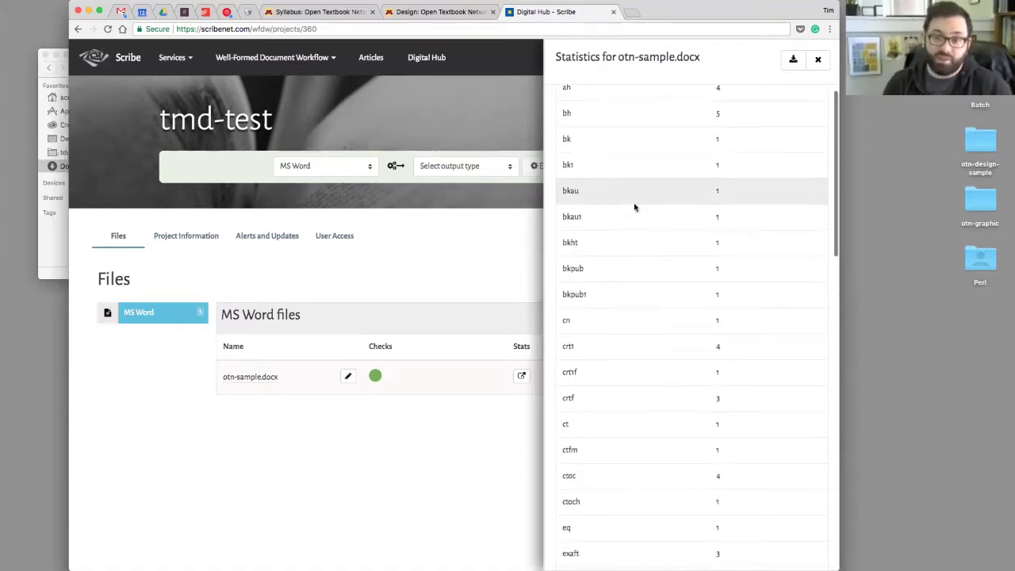
{"action": "scroll", "coordinate": [634, 206], "scroll_direction": "down", "scroll_amount": 6}
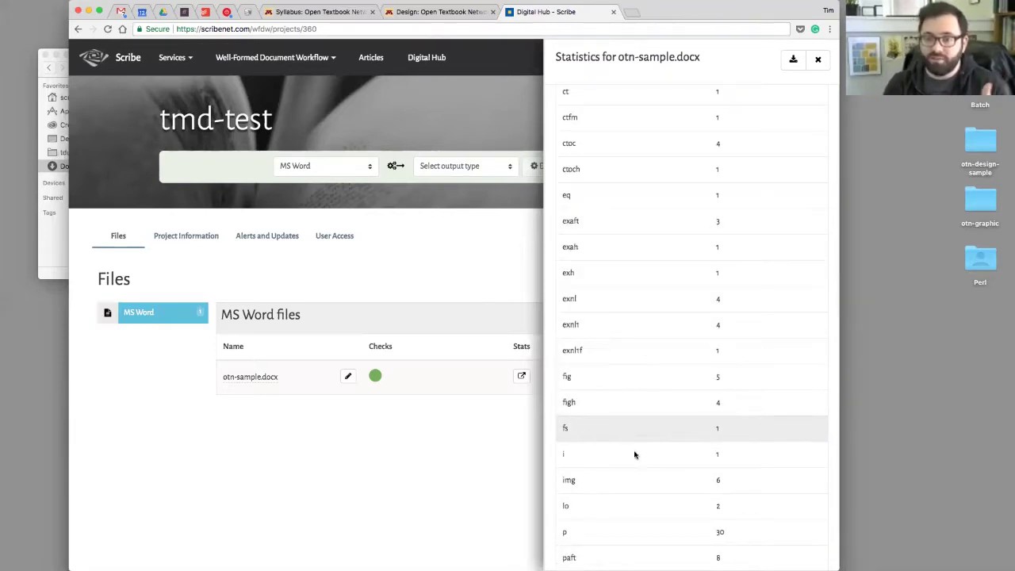
{"action": "scroll", "coordinate": [639, 483], "scroll_direction": "down", "scroll_amount": 5}
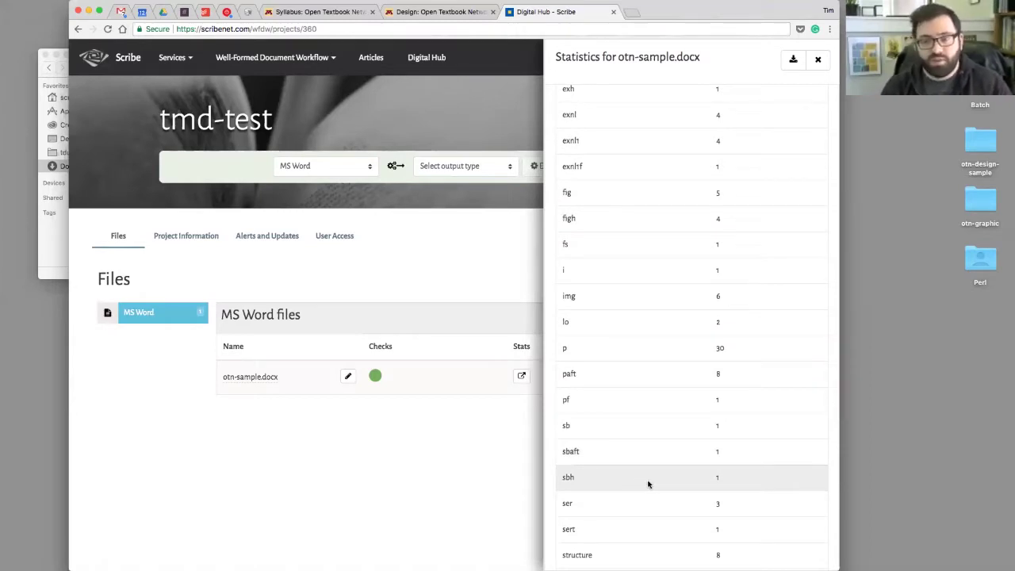
{"action": "scroll", "coordinate": [639, 484], "scroll_direction": "up", "scroll_amount": 10}
{"action": "scroll", "coordinate": [675, 426], "scroll_direction": "up", "scroll_amount": 7}
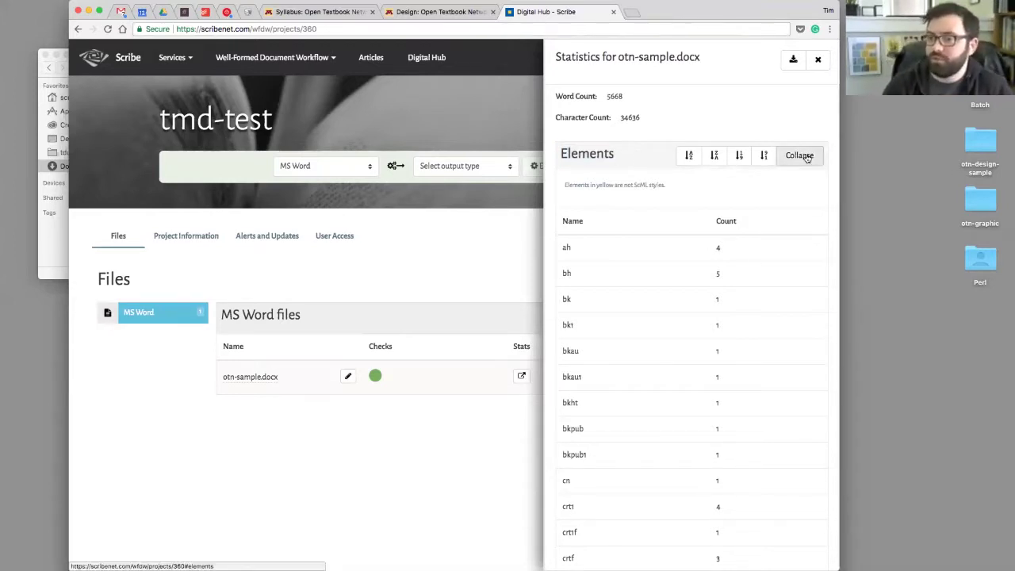
- Collapse the Elements list, check the image names listed in the otn-sample.docx statistics, and close the statistics
{"action": "left_click", "coordinate": [806, 157]}
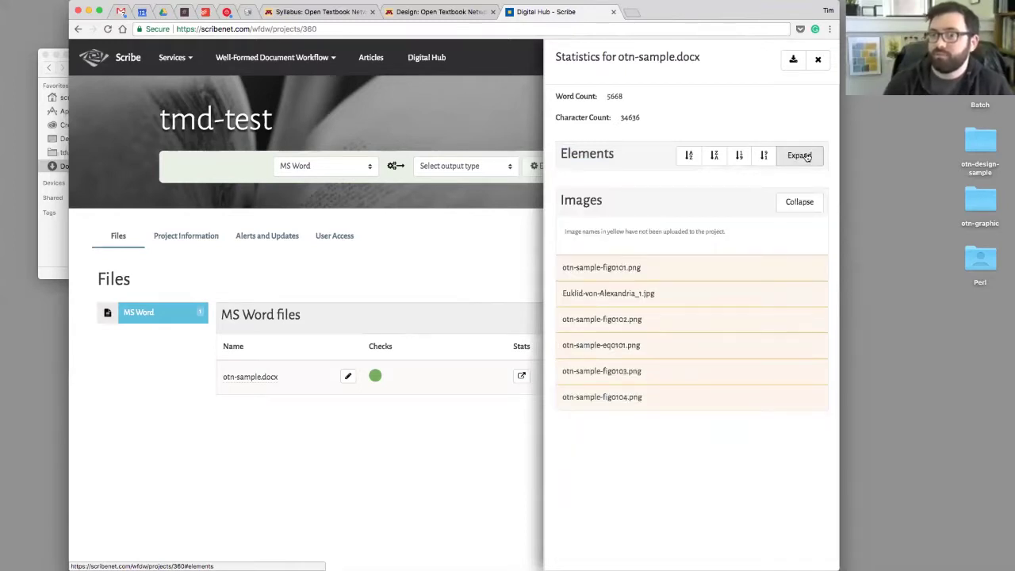
{"action": "scroll", "coordinate": [751, 288], "scroll_direction": "down", "scroll_amount": 3}
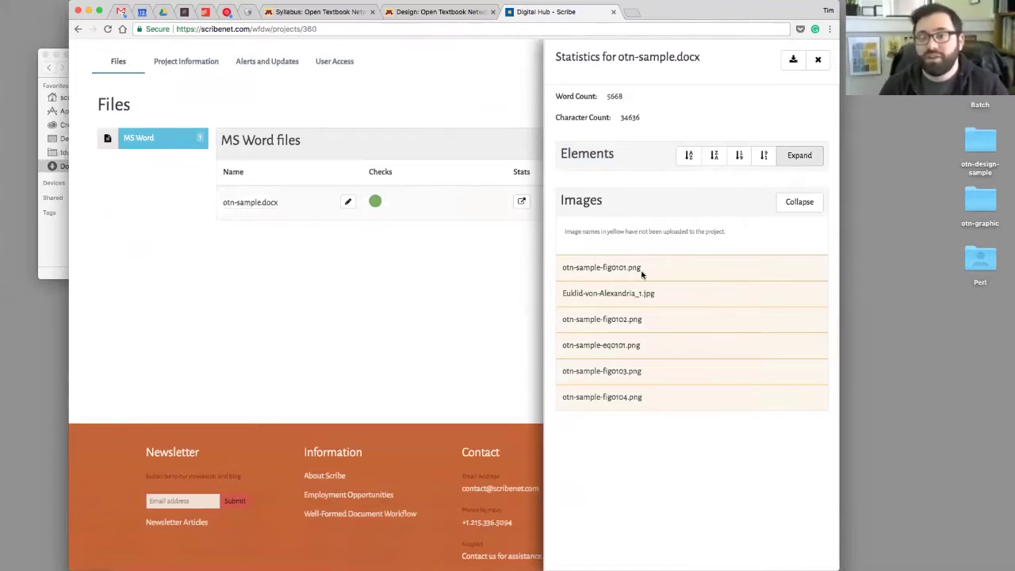
{"action": "left_click", "coordinate": [785, 208]}
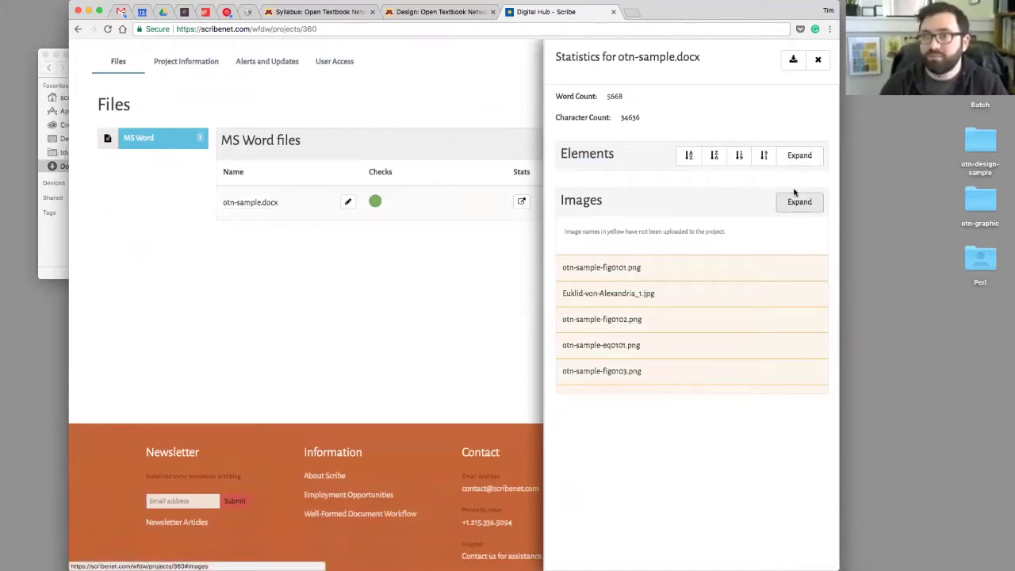
{"action": "left_click", "coordinate": [819, 61]}
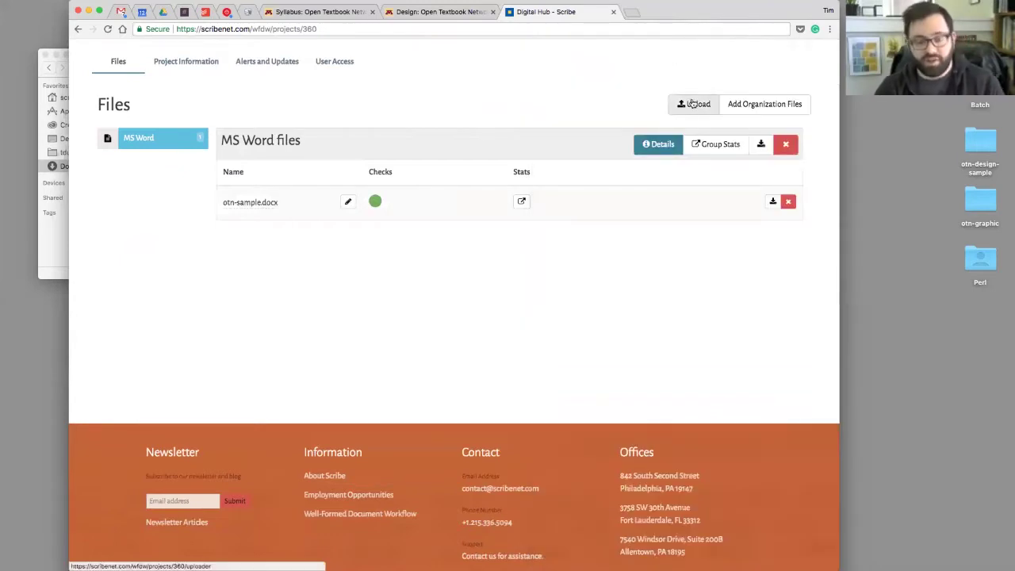
- Upload otn-sample.docx from the Desktop's otn-design-sample folder to the tmd-test project and check the images in its statistics
{"action": "left_click", "coordinate": [688, 106]}
{"action": "left_click", "coordinate": [64, 246]}
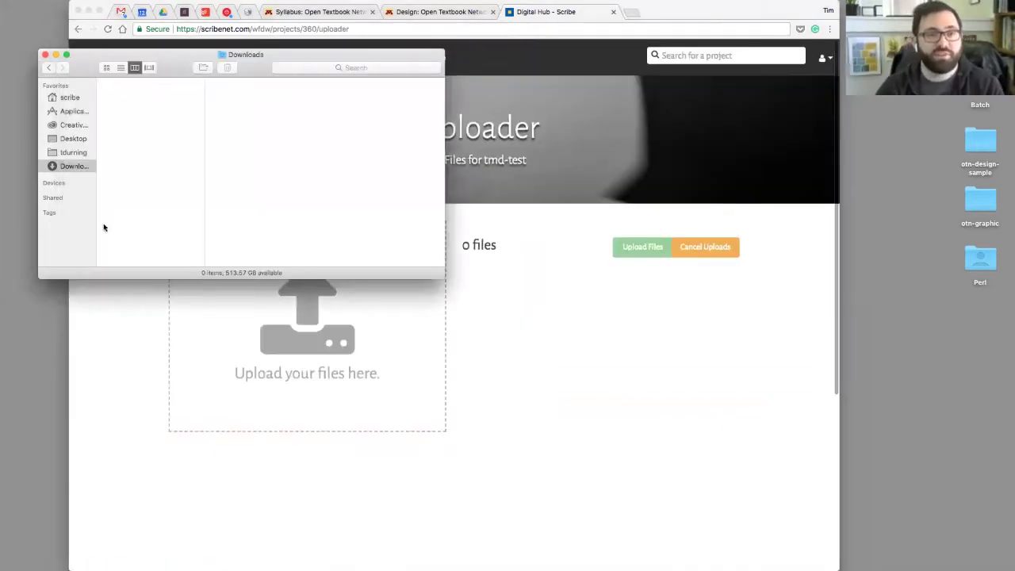
{"action": "left_click", "coordinate": [71, 138]}
{"action": "left_click", "coordinate": [140, 102]}
{"action": "left_click", "coordinate": [146, 92]}
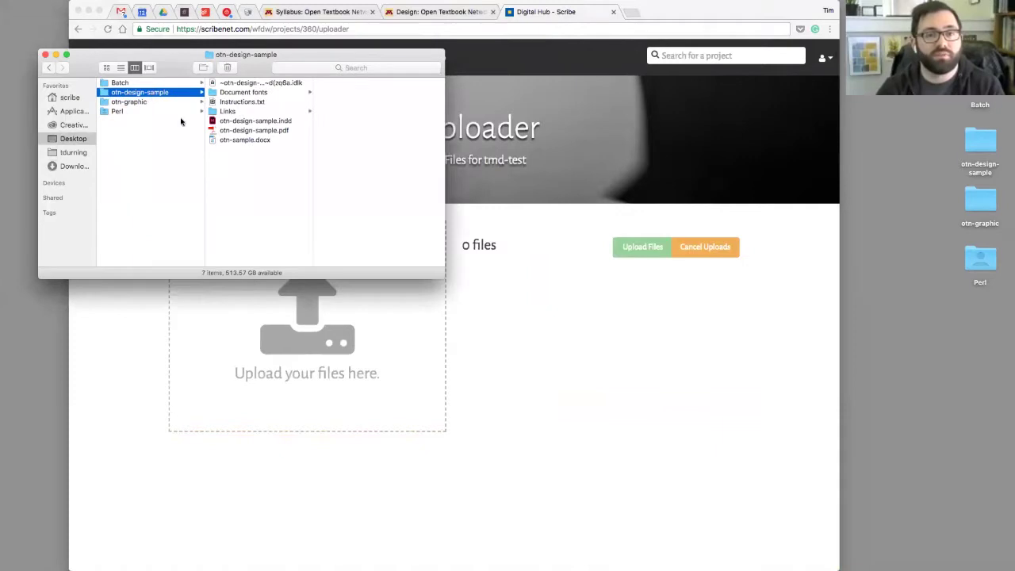
{"action": "left_click_drag", "start_coordinate": [234, 141], "coordinate": [285, 325]}
{"action": "left_click", "coordinate": [653, 331]}
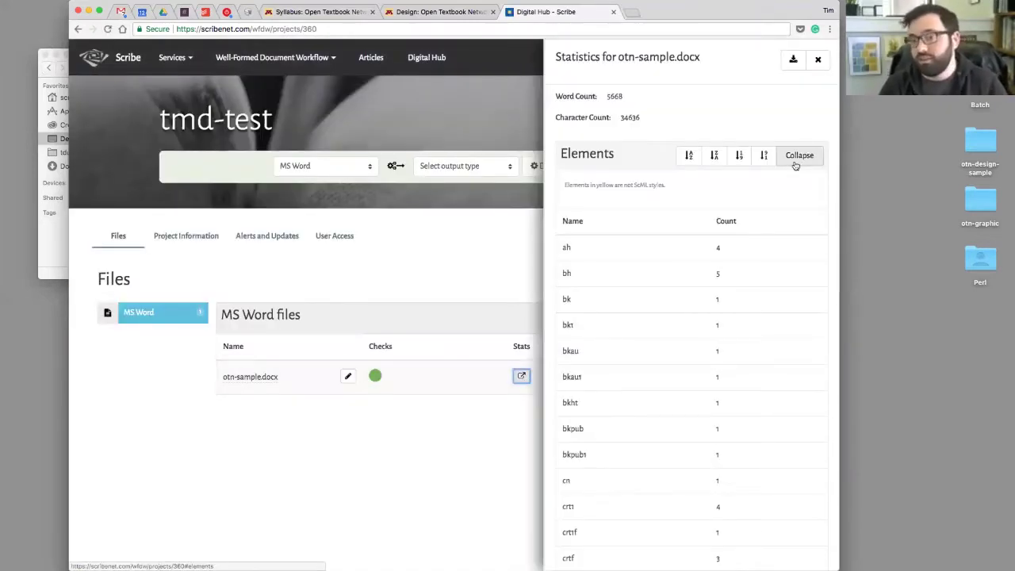
{"action": "left_click", "coordinate": [795, 163]}
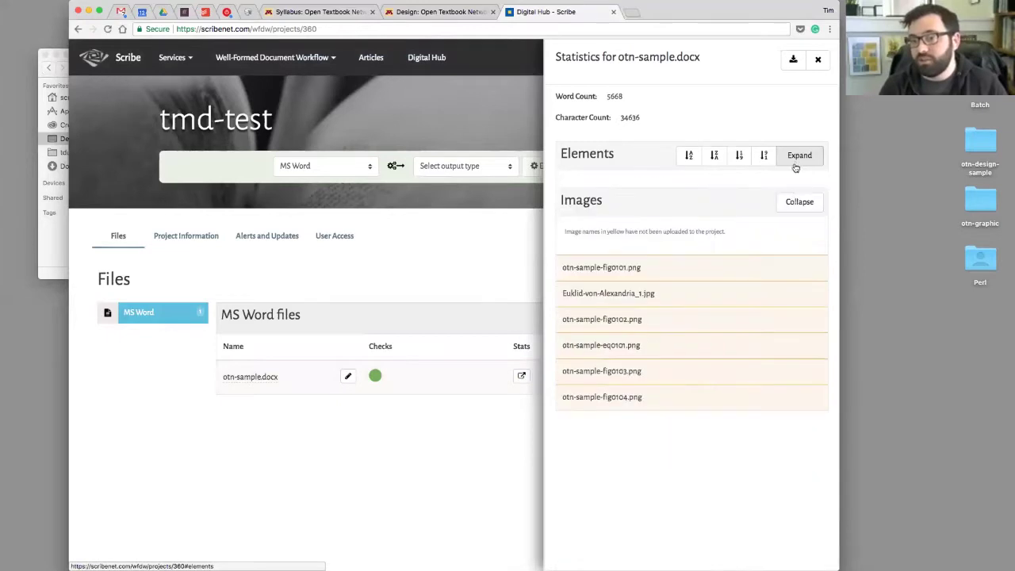
- Locate and select otn-sample.docx in Finder, inside the otn-design subfolder of the otn folder
{"action": "left_click", "coordinate": [62, 243]}
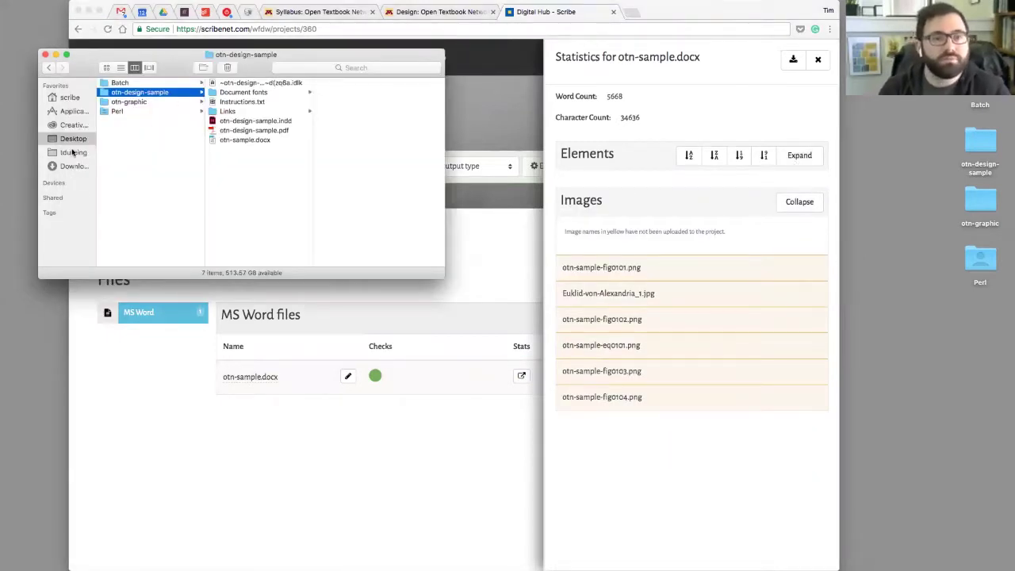
{"action": "scroll", "coordinate": [133, 238], "scroll_direction": "down", "scroll_amount": 5}
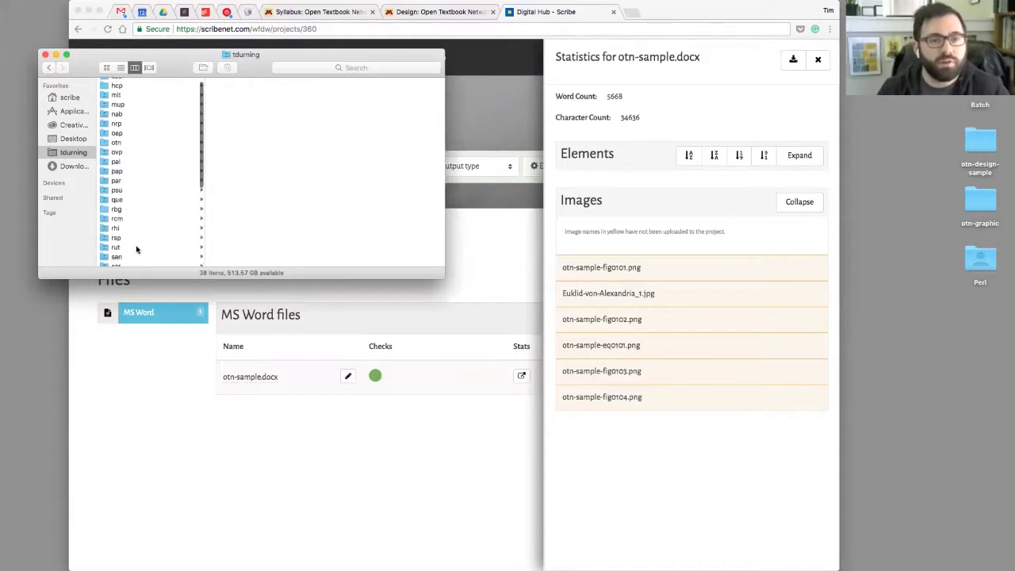
{"action": "left_click", "coordinate": [135, 127]}
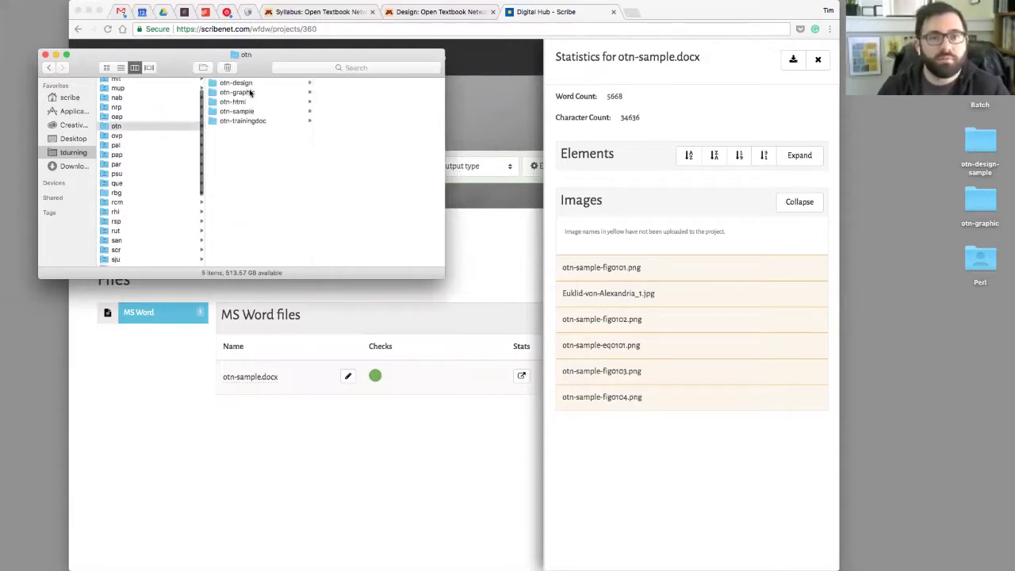
{"action": "left_click", "coordinate": [278, 83]}
{"action": "left_click", "coordinate": [353, 102]}
{"action": "left_click", "coordinate": [282, 92]}
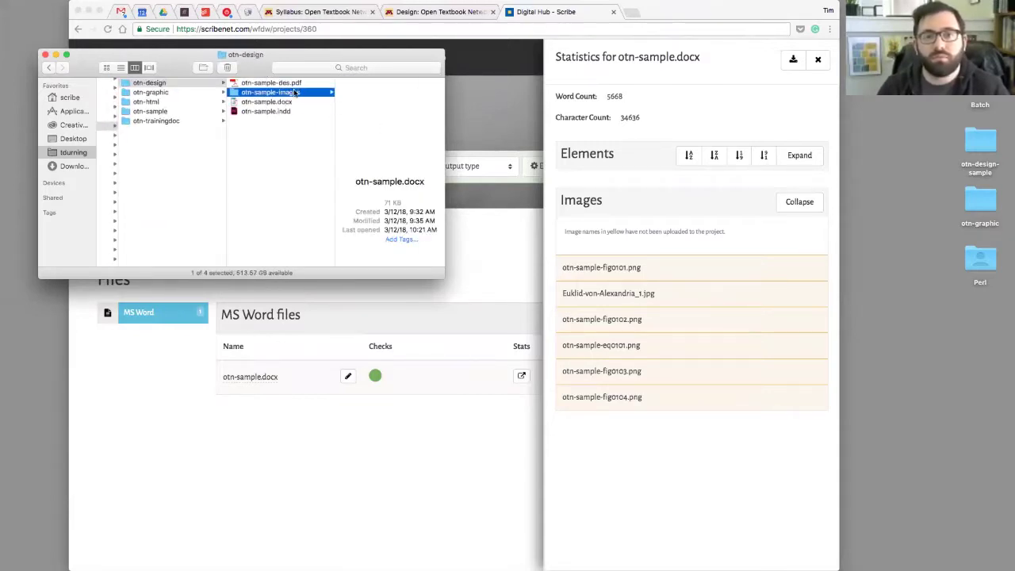
{"action": "left_click", "coordinate": [288, 103]}
- Close the statistics and upload otn-sample.docx from the otn-design folder to the tmd-test project
{"action": "left_click", "coordinate": [817, 59]}
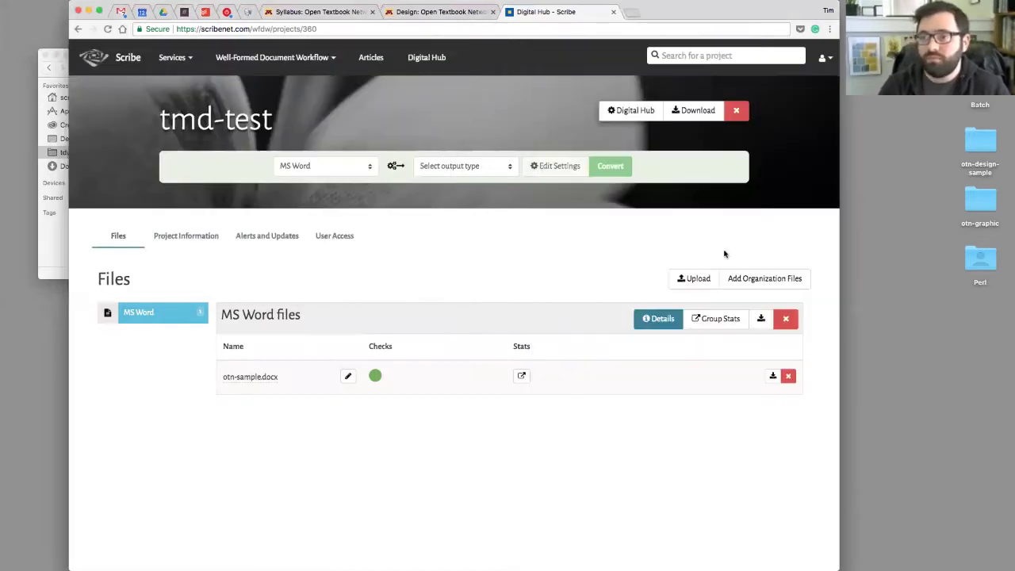
{"action": "left_click", "coordinate": [684, 278]}
{"action": "left_click", "coordinate": [60, 235]}
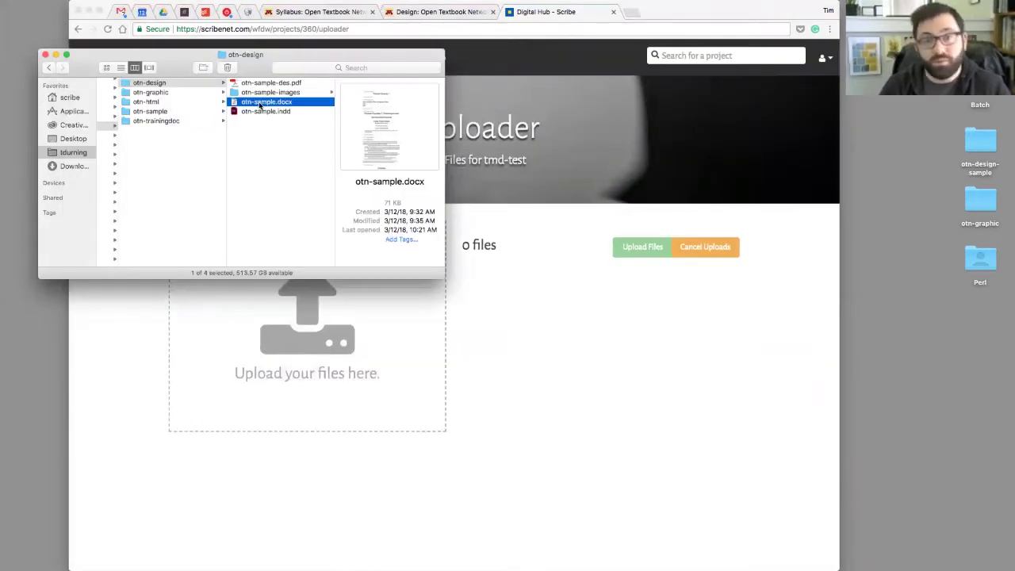
{"action": "left_click_drag", "start_coordinate": [267, 101], "coordinate": [317, 357]}
{"action": "left_click", "coordinate": [532, 380]}
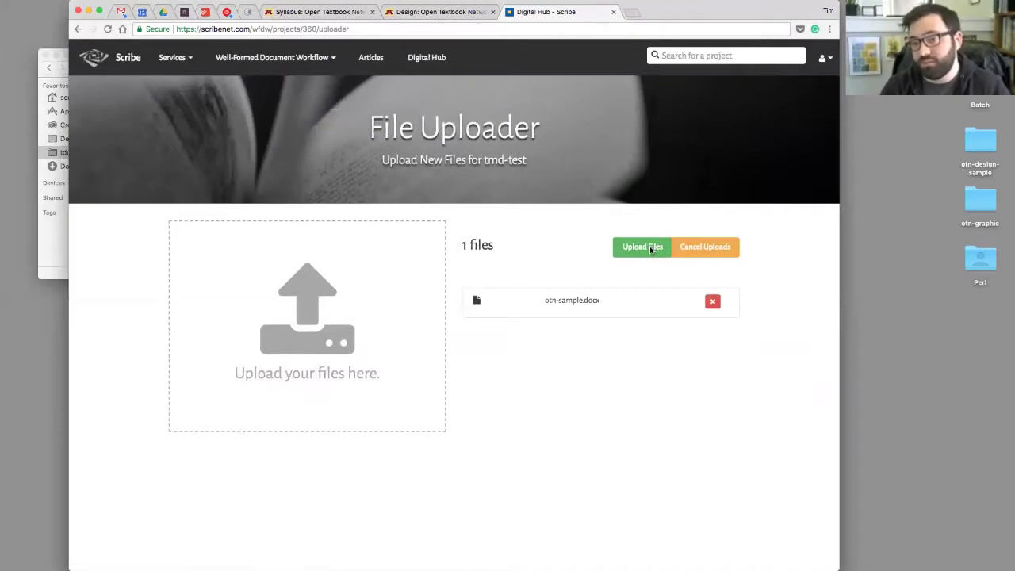
{"action": "left_click", "coordinate": [654, 249]}
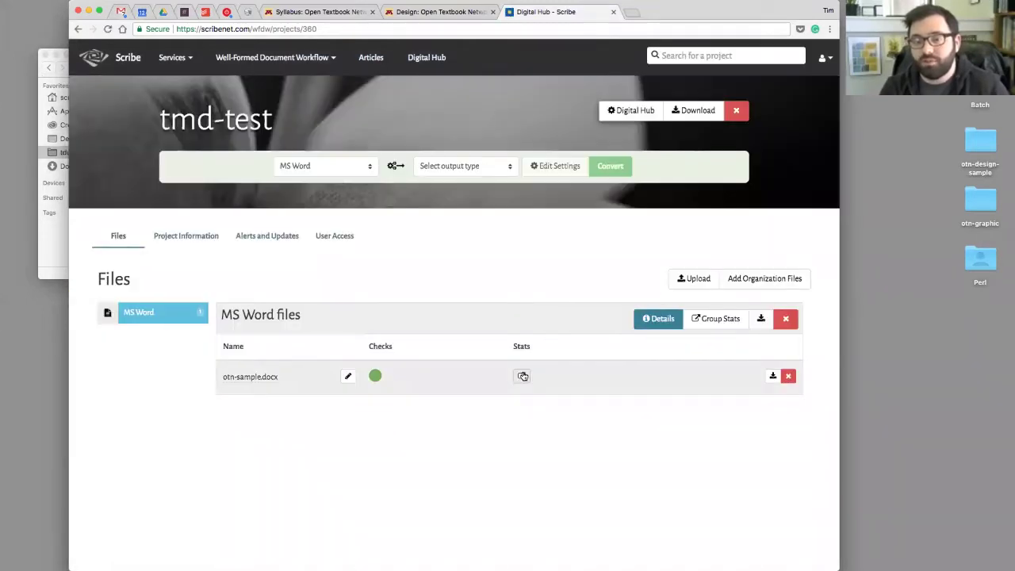
- Review the image names in the otn-sample.docx statistics and check the Downloads folder for files
{"action": "left_click", "coordinate": [791, 157]}
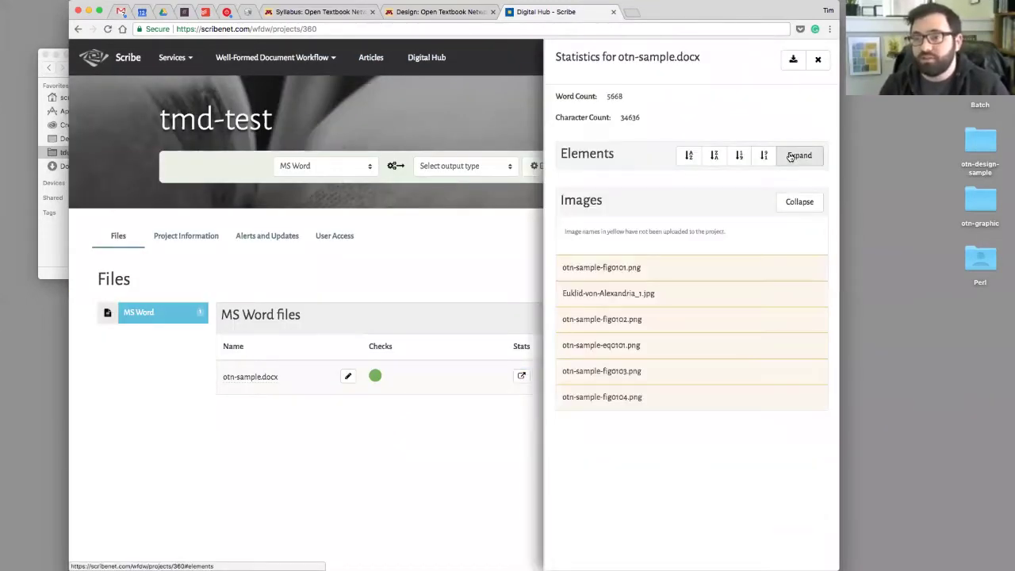
{"action": "left_click", "coordinate": [63, 248]}
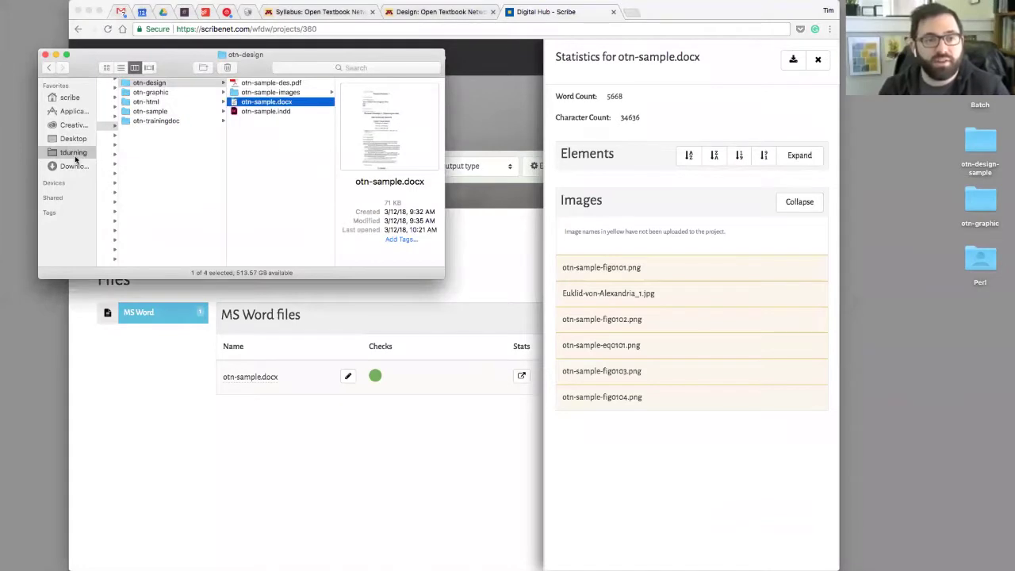
{"action": "left_click", "coordinate": [68, 166]}
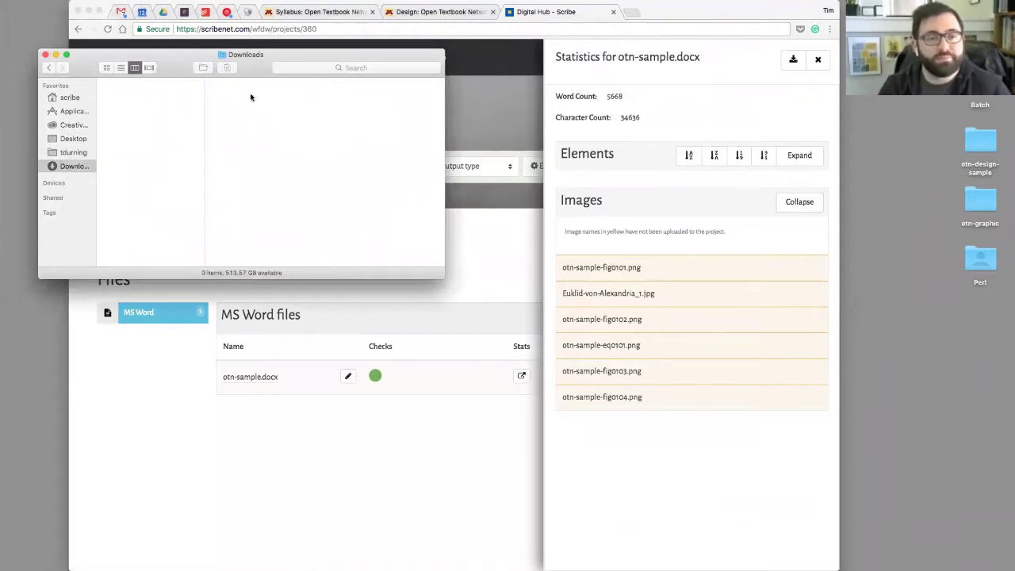
{"action": "left_click", "coordinate": [814, 67]}
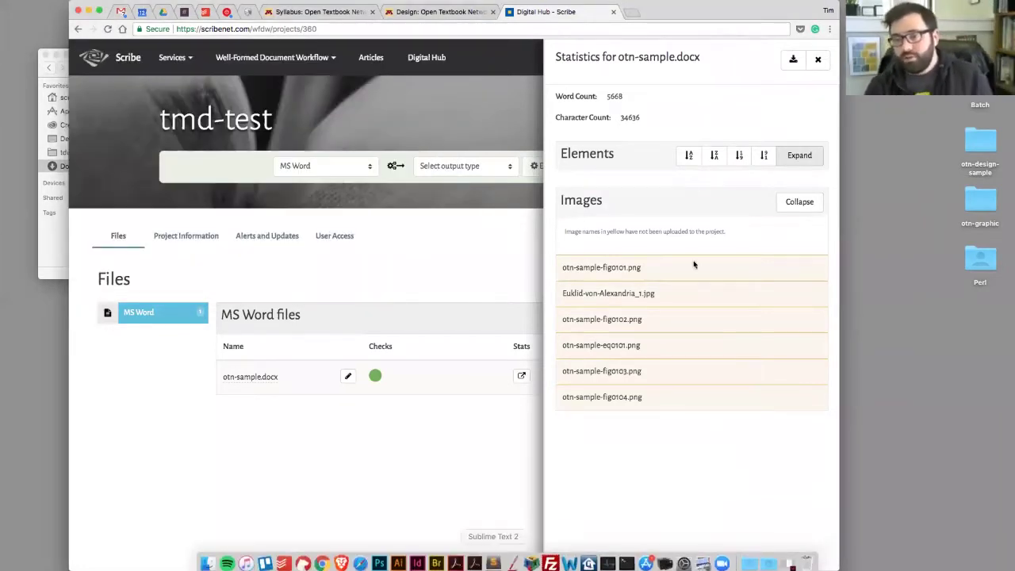
{"action": "left_click", "coordinate": [818, 59]}
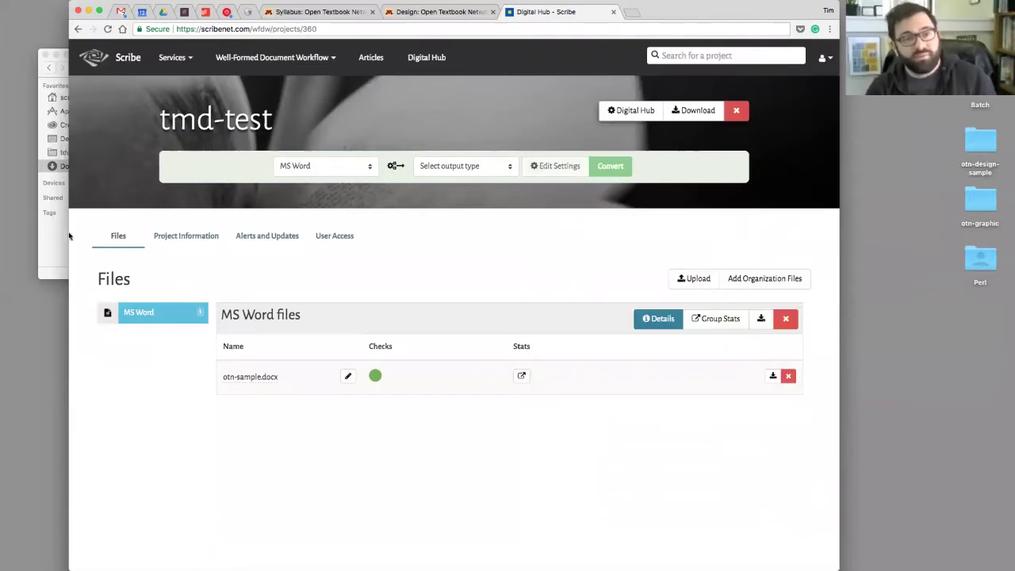
{"action": "left_click", "coordinate": [67, 237]}
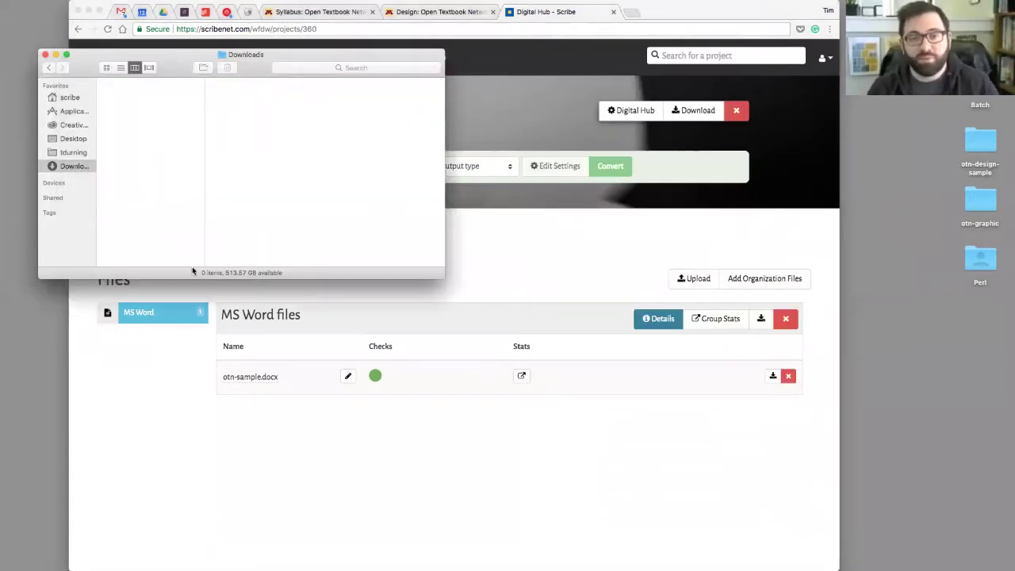
{"action": "left_click", "coordinate": [543, 286]}
- Open the otn-sample.docx statistics with the Elements list collapsed and download them as a text file
{"action": "left_click", "coordinate": [521, 377]}
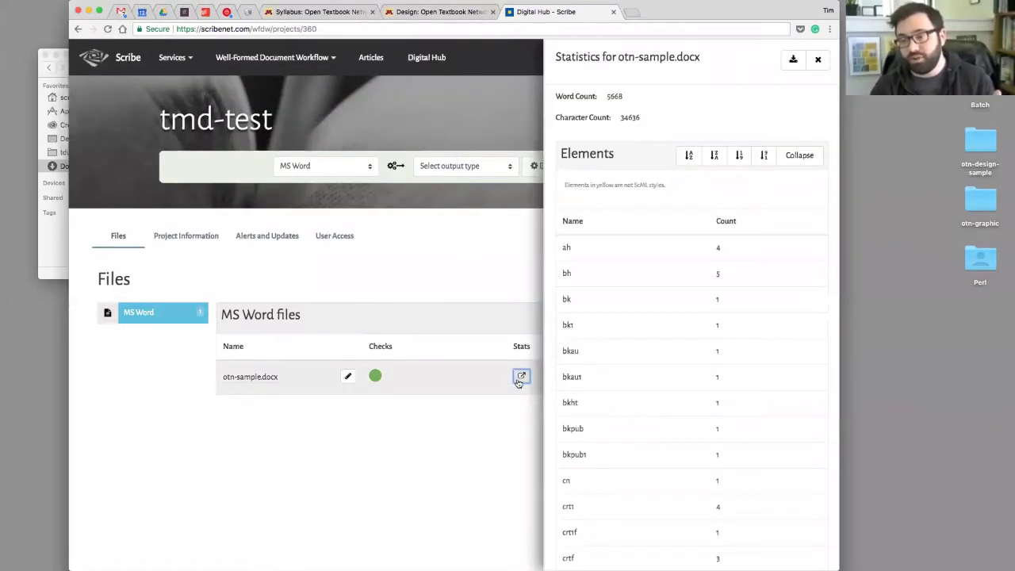
{"action": "left_click", "coordinate": [800, 156]}
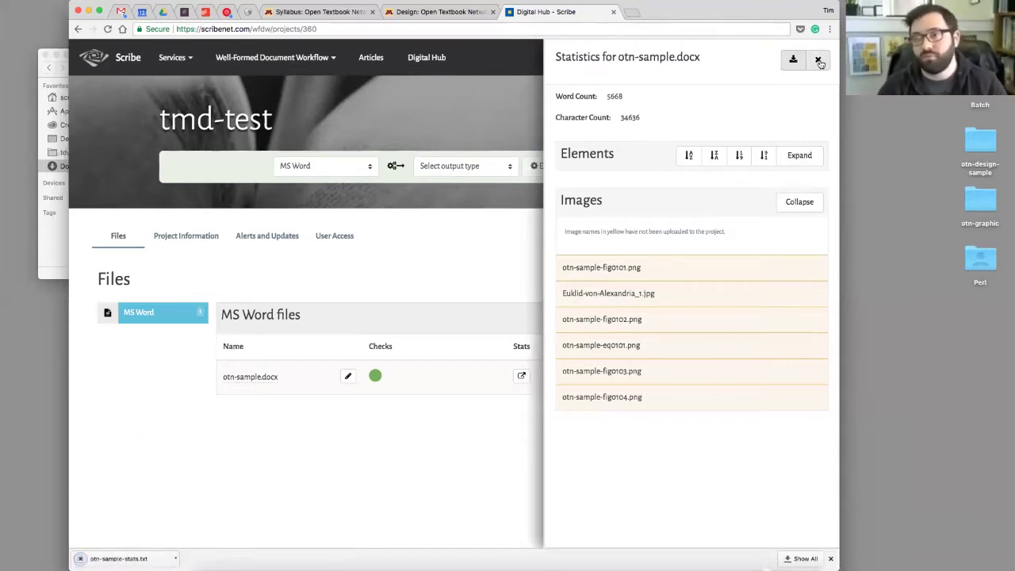
{"action": "left_click", "coordinate": [819, 58]}
- Set the output type for the MS Word conversion to IDTT and open its conversion settings
{"action": "left_click", "coordinate": [486, 168]}
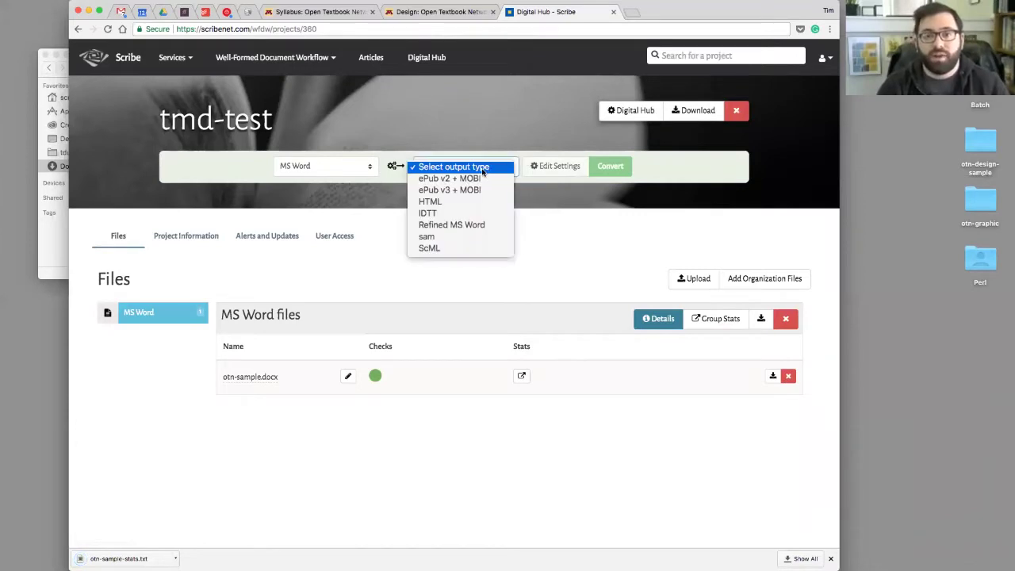
{"action": "left_click", "coordinate": [448, 214]}
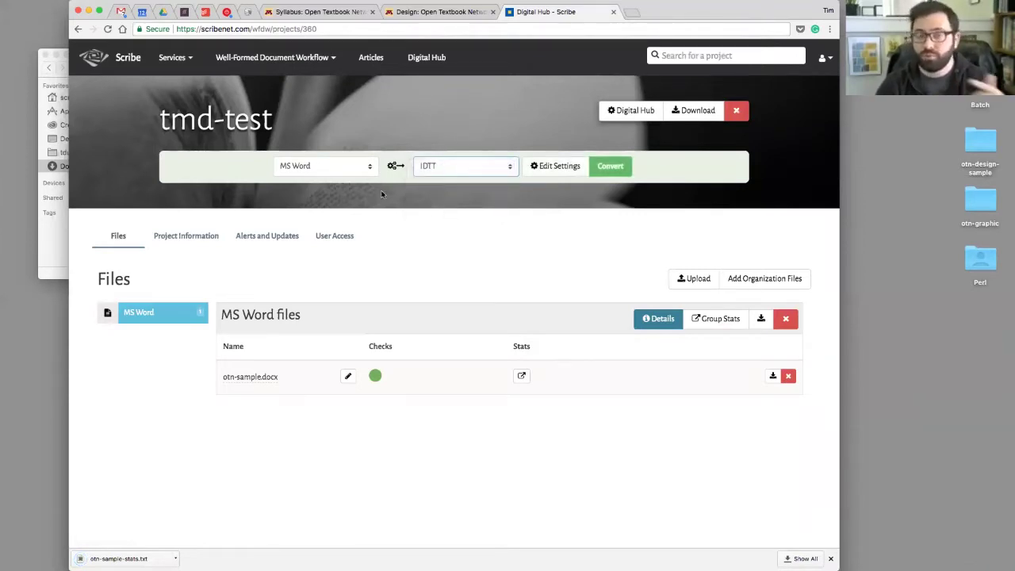
{"action": "left_click", "coordinate": [559, 168]}
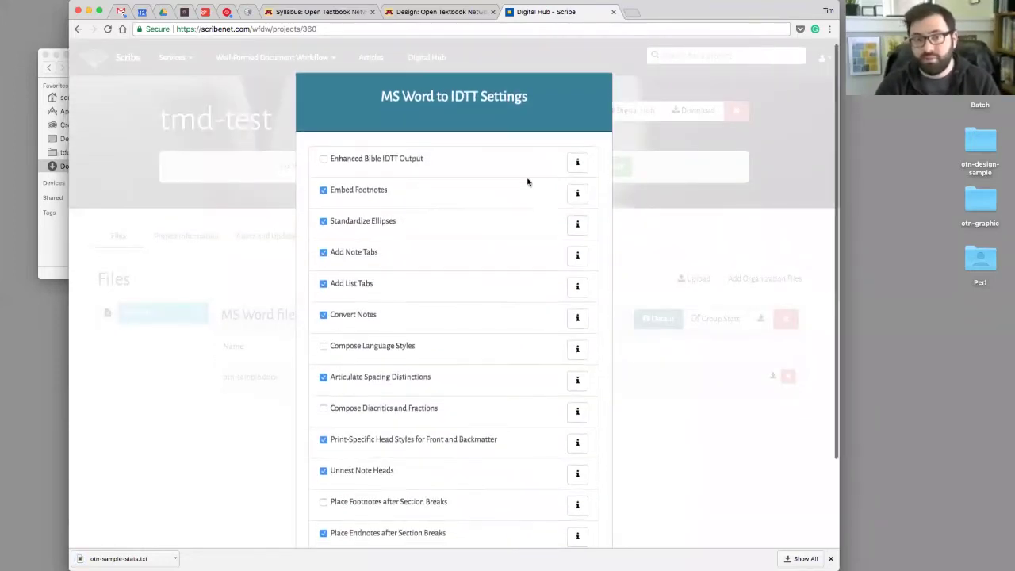
- Turn off Articulate Spacing Distinctions and read the descriptions of Unnest Note Heads and Print-Specific Head Styles for Front and Backmatter
{"action": "scroll", "coordinate": [540, 182], "scroll_direction": "down", "scroll_amount": 2}
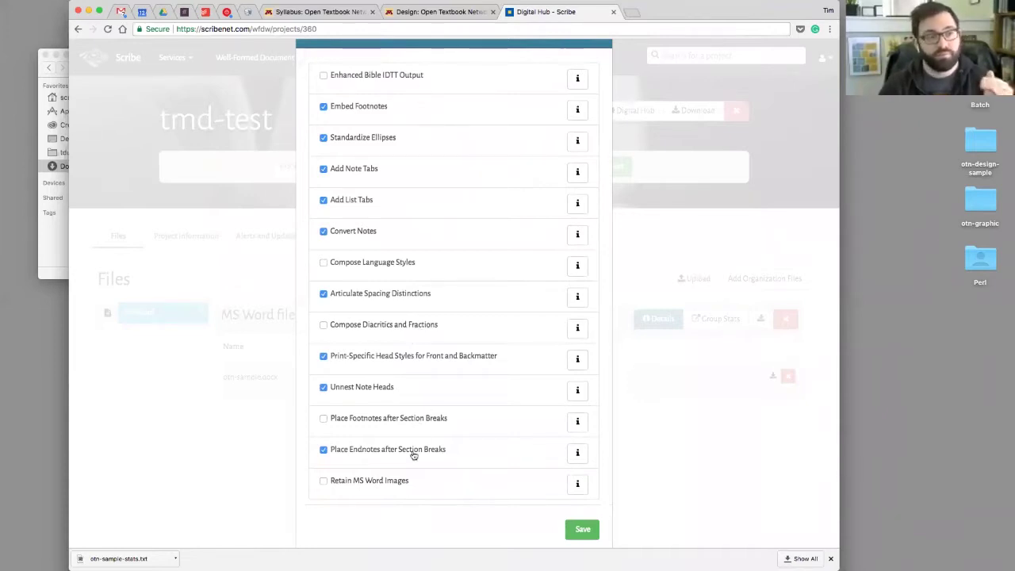
{"action": "scroll", "coordinate": [433, 121], "scroll_direction": "up", "scroll_amount": 1}
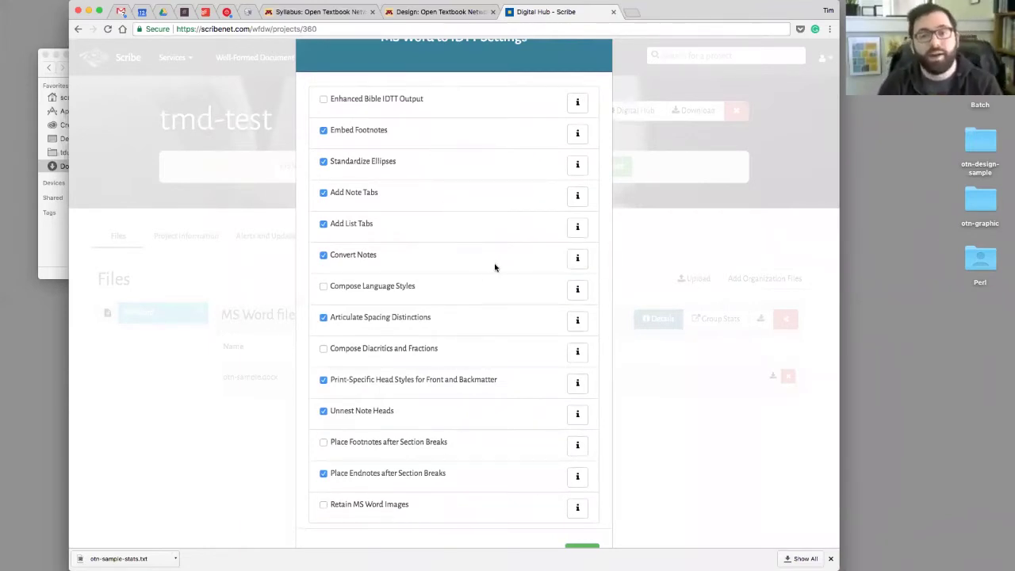
{"action": "left_click", "coordinate": [386, 321]}
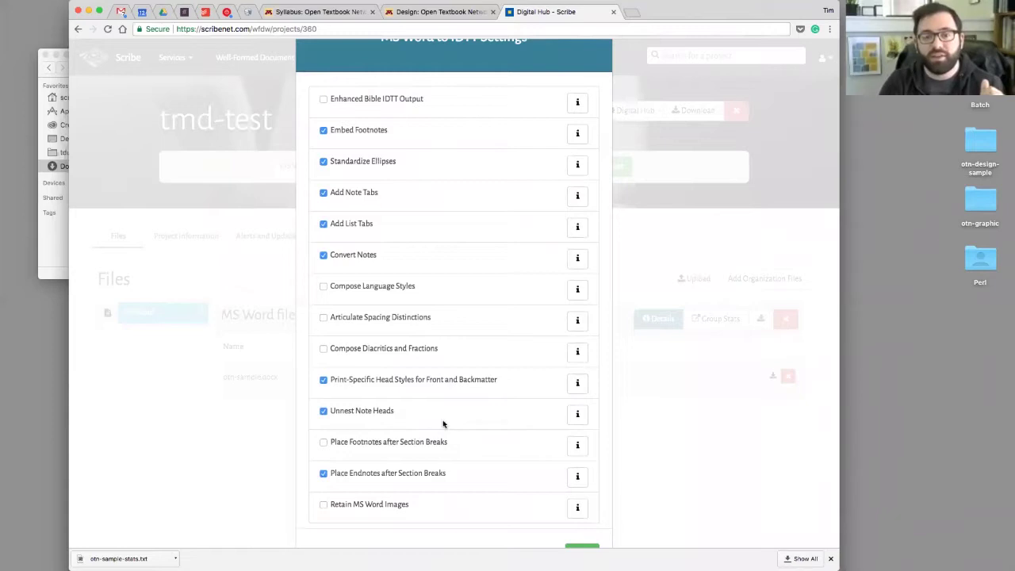
{"action": "left_click", "coordinate": [581, 414]}
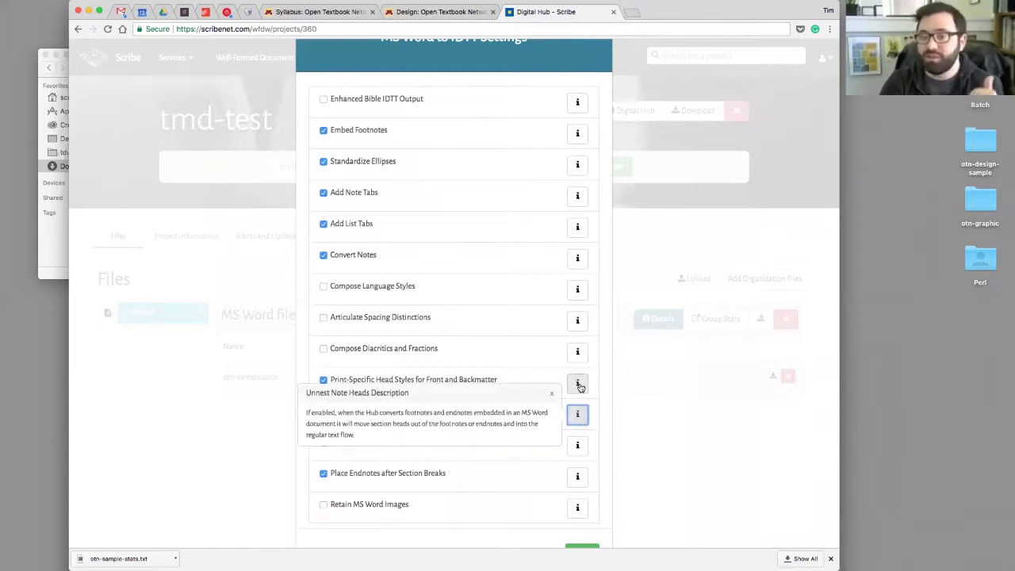
{"action": "left_click", "coordinate": [579, 386]}
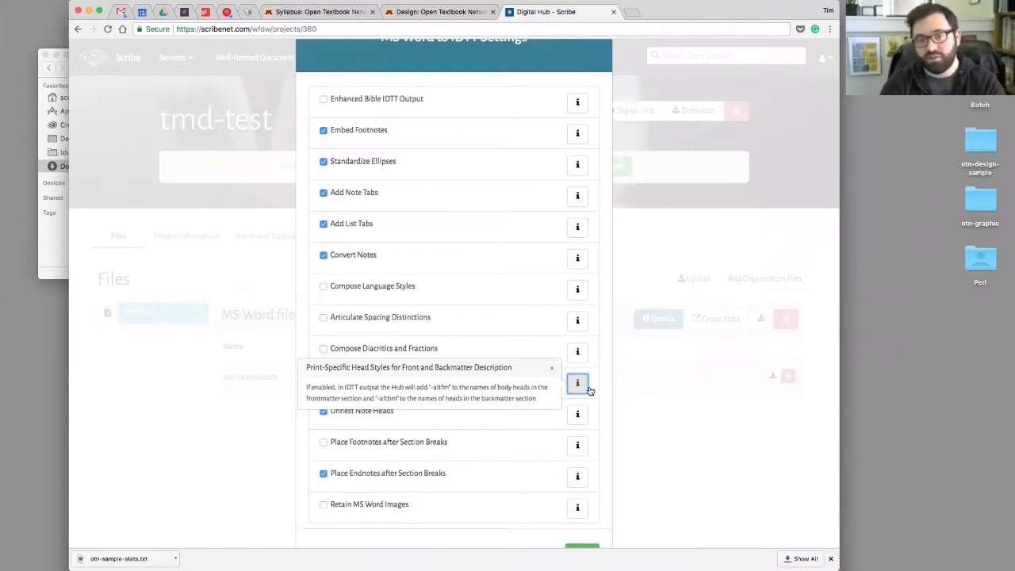
{"action": "left_click", "coordinate": [551, 369]}
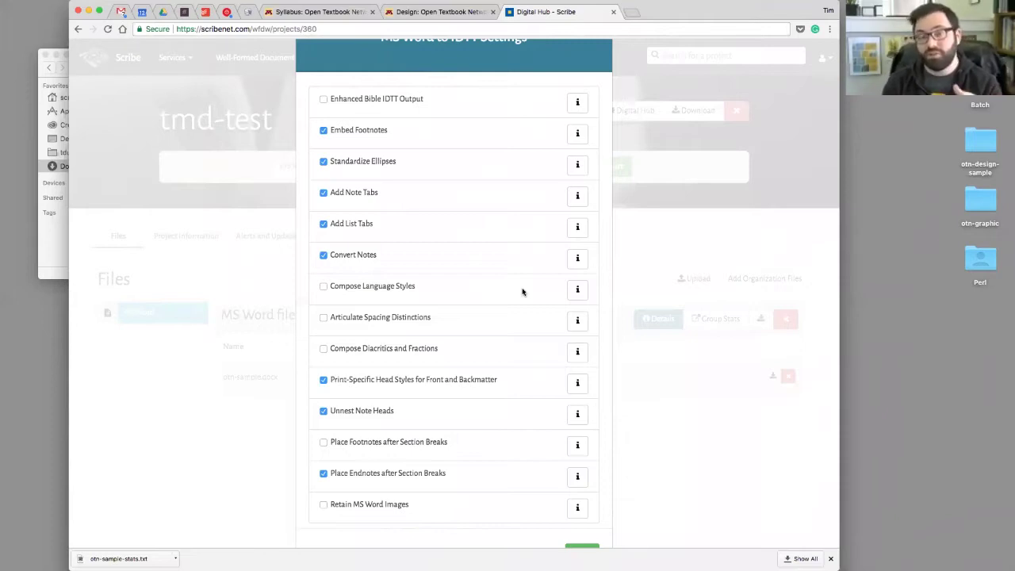
- Turn on Compose Language Styles in the MS Word to IDTT settings and leave the settings without saving
{"action": "left_click", "coordinate": [334, 287]}
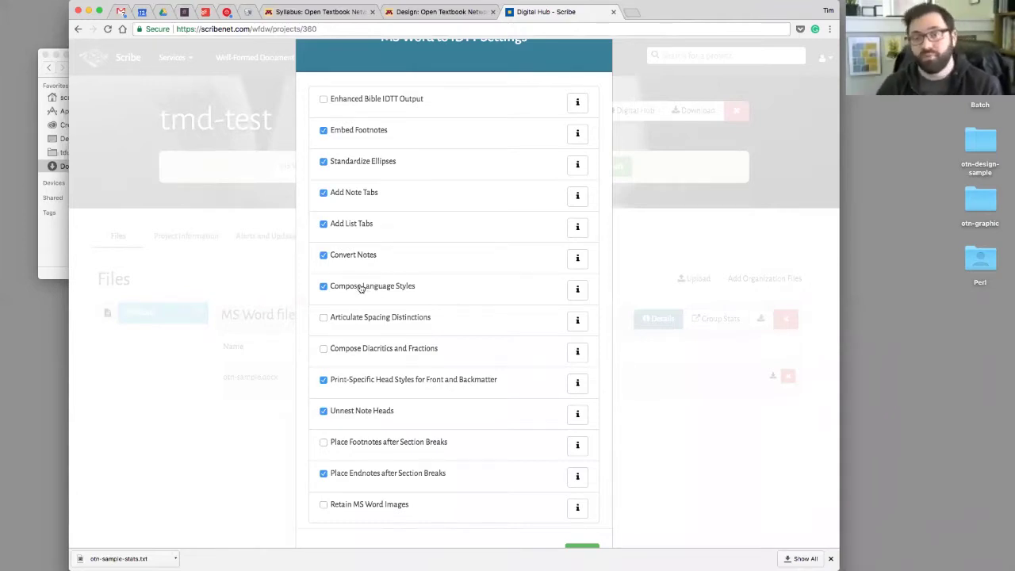
{"action": "scroll", "coordinate": [698, 420], "scroll_direction": "down", "scroll_amount": 2}
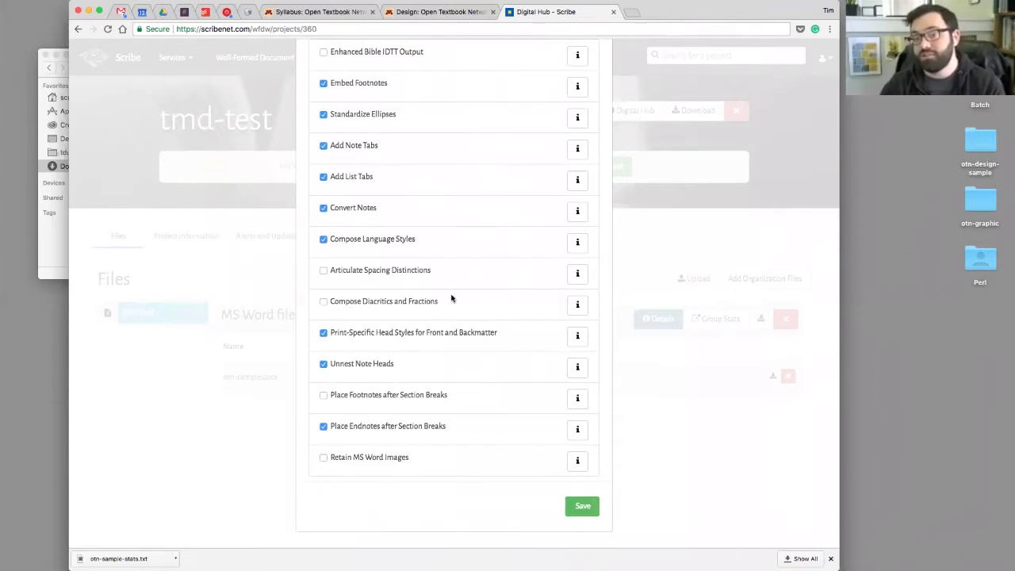
{"action": "scroll", "coordinate": [433, 278], "scroll_direction": "up", "scroll_amount": 4}
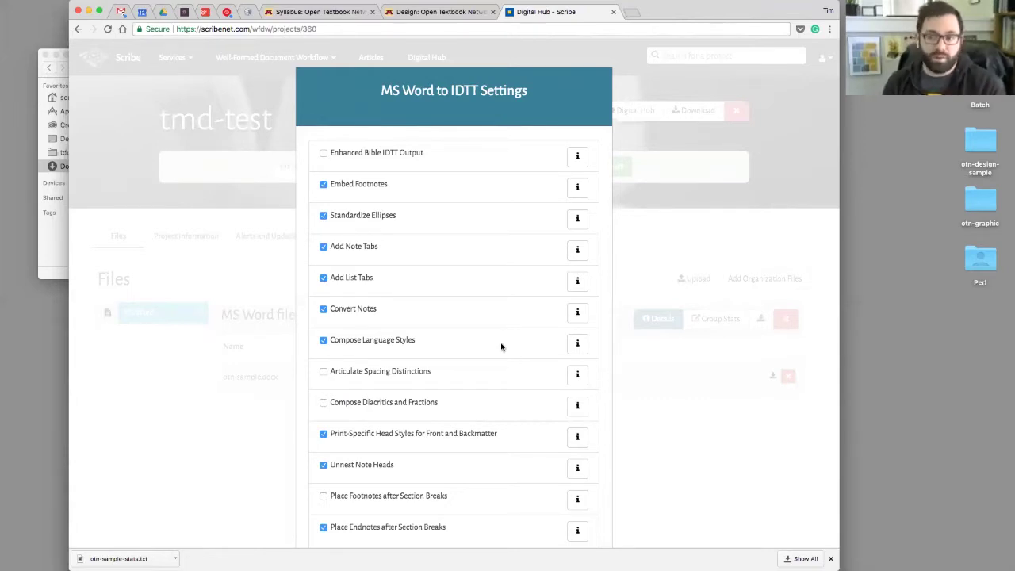
{"action": "left_click", "coordinate": [634, 379]}
- Open the statistics for otn-sample.docx and review its list of styles
{"action": "left_click", "coordinate": [523, 376]}
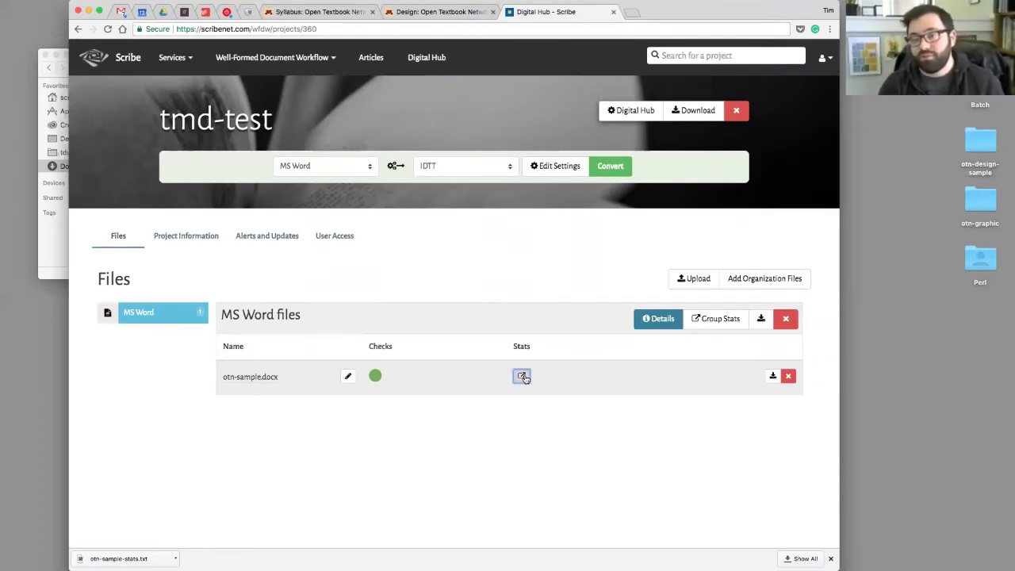
{"action": "scroll", "coordinate": [652, 368], "scroll_direction": "down", "scroll_amount": 5}
{"action": "scroll", "coordinate": [652, 367], "scroll_direction": "down", "scroll_amount": 4}
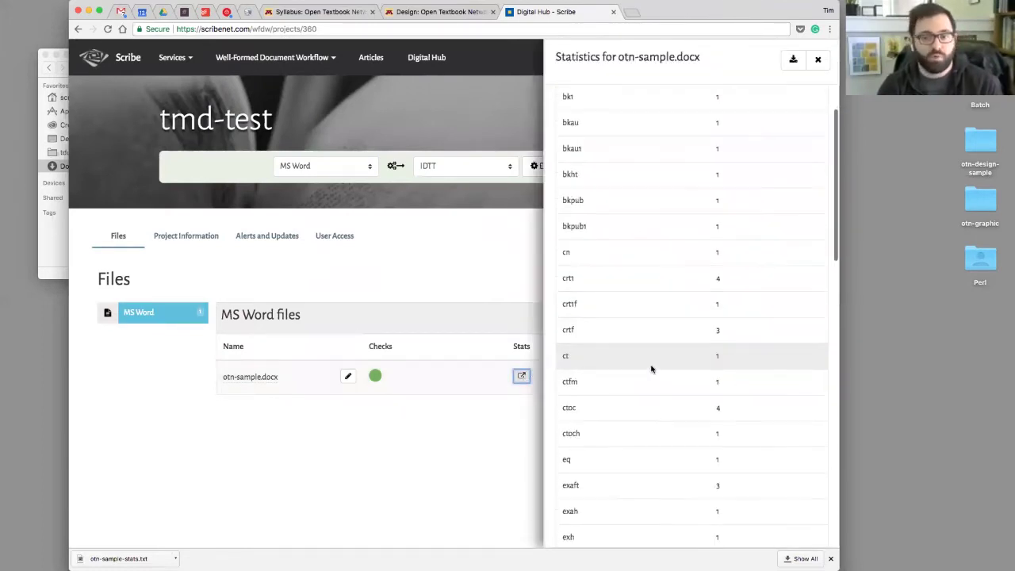
{"action": "scroll", "coordinate": [651, 369], "scroll_direction": "up", "scroll_amount": 8}
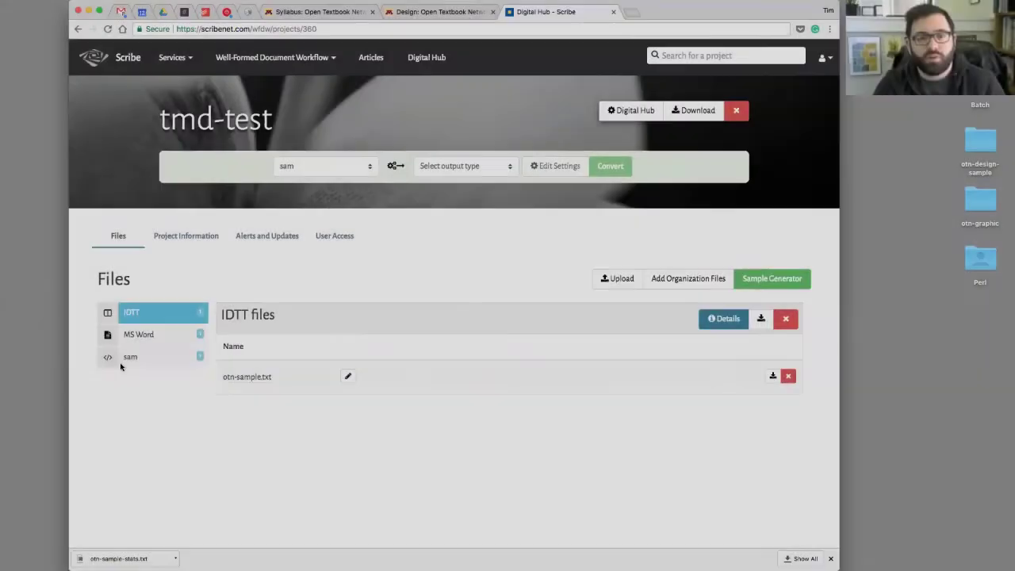
- Show the project's MS Word files and set the conversion from MS Word to IDTT
{"action": "left_click", "coordinate": [127, 357]}
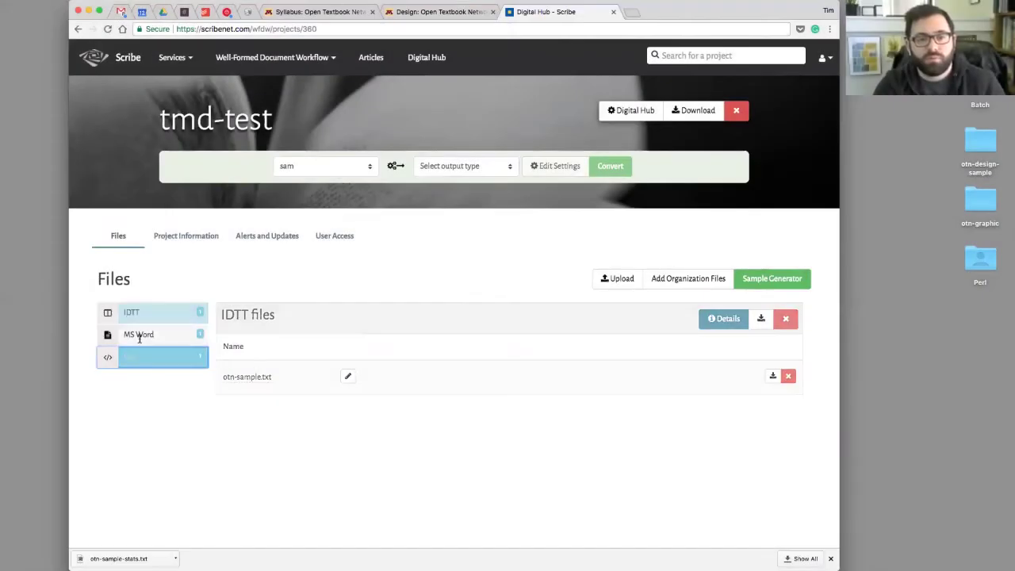
{"action": "left_click", "coordinate": [321, 165]}
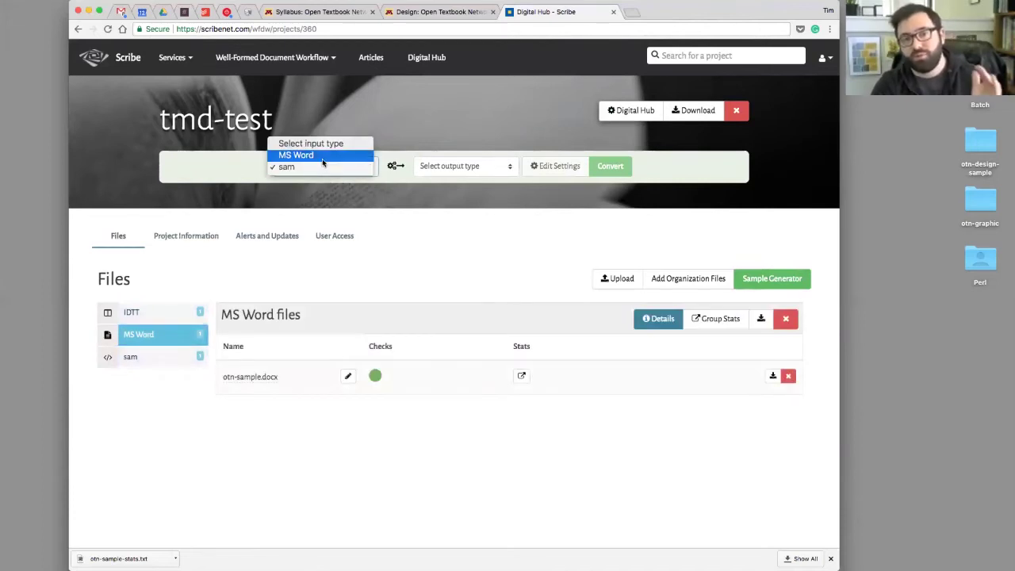
{"action": "left_click", "coordinate": [325, 155]}
{"action": "left_click", "coordinate": [480, 168]}
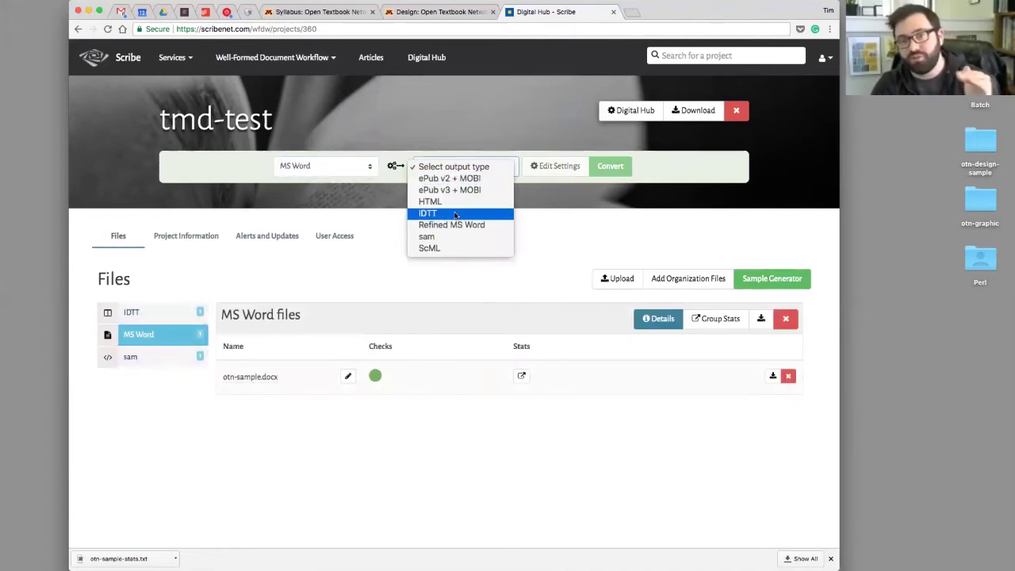
{"action": "left_click", "coordinate": [455, 214]}
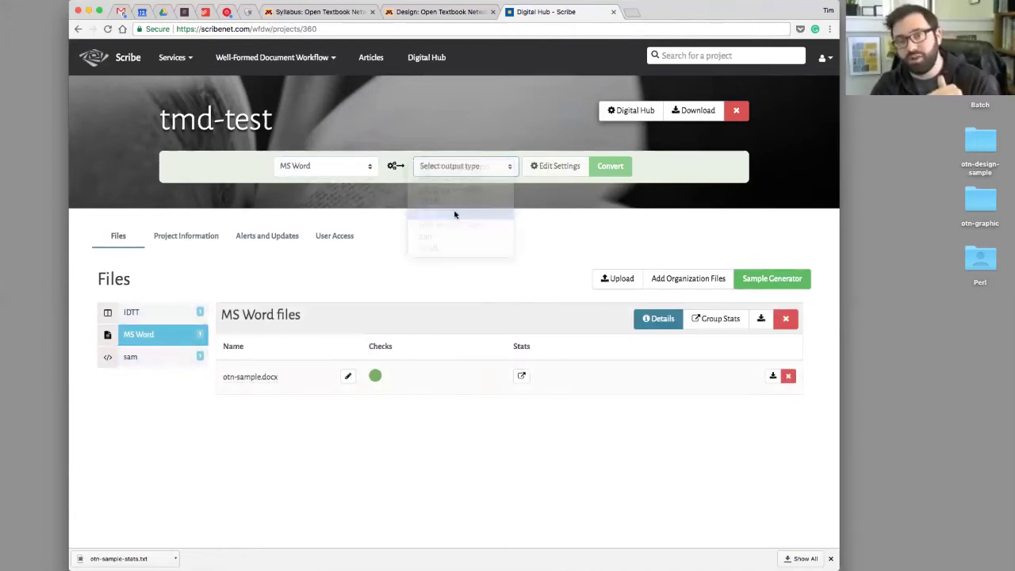
- Review the MS Word to IDTT conversion settings and close them without changes
{"action": "left_click", "coordinate": [548, 168]}
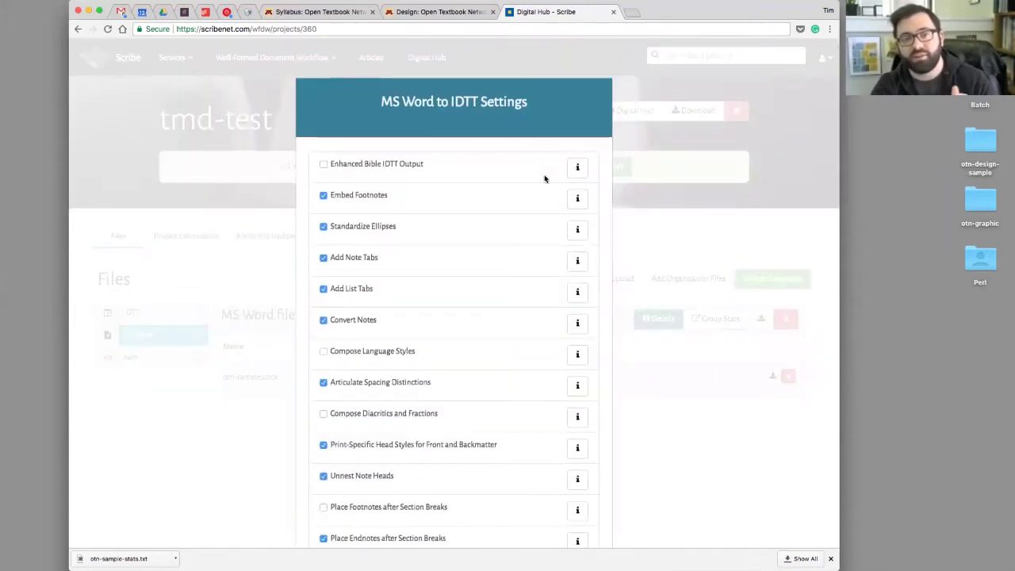
{"action": "scroll", "coordinate": [541, 199], "scroll_direction": "down", "scroll_amount": 3}
{"action": "scroll", "coordinate": [587, 207], "scroll_direction": "up", "scroll_amount": 3}
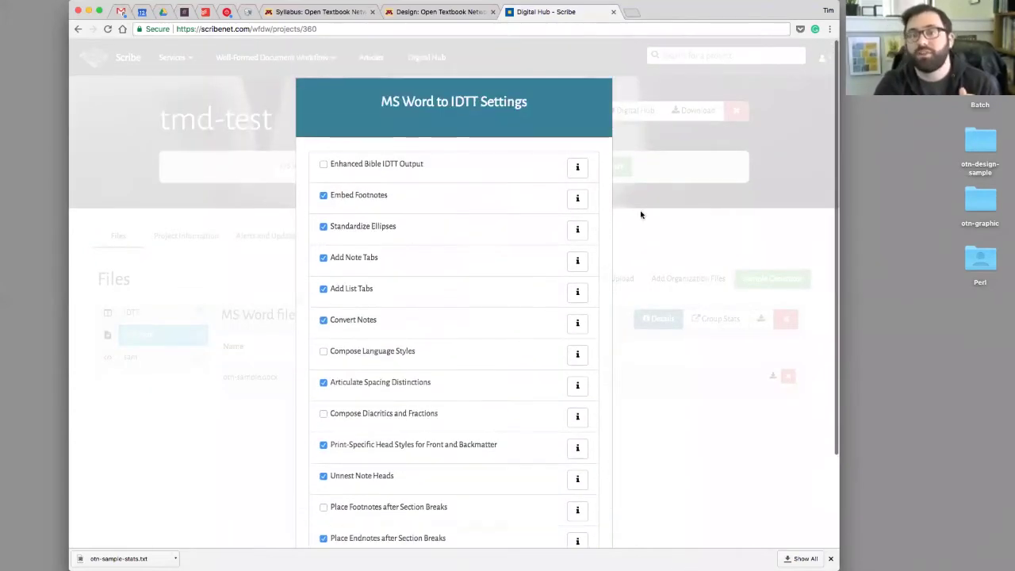
{"action": "left_click", "coordinate": [635, 208]}
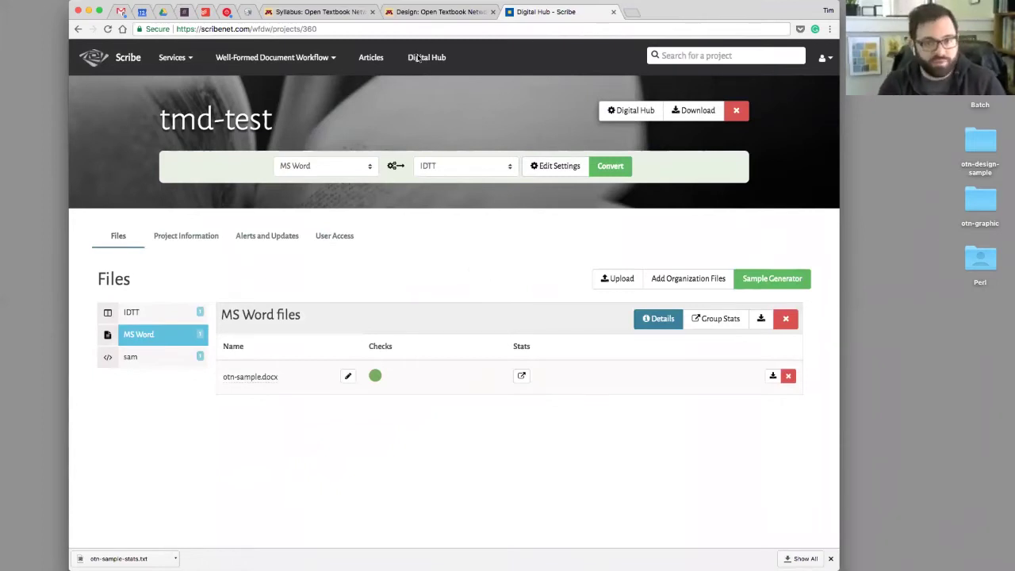
{"action": "scroll", "coordinate": [412, 102], "scroll_direction": "up", "scroll_amount": 2}
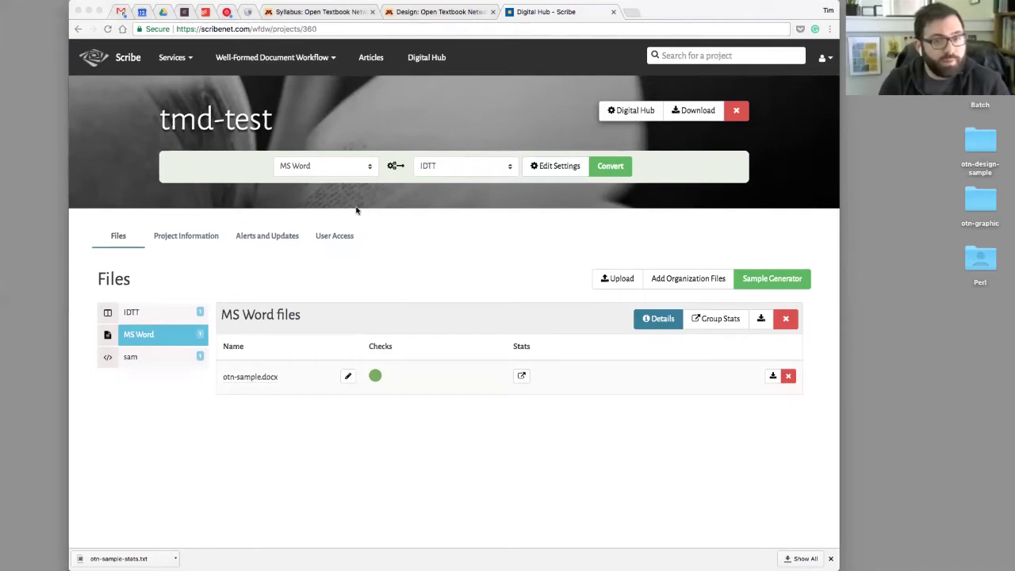
- Check the available input and output types, keeping MS Word and IDTT selected for the conversion
{"action": "left_click", "coordinate": [322, 168]}
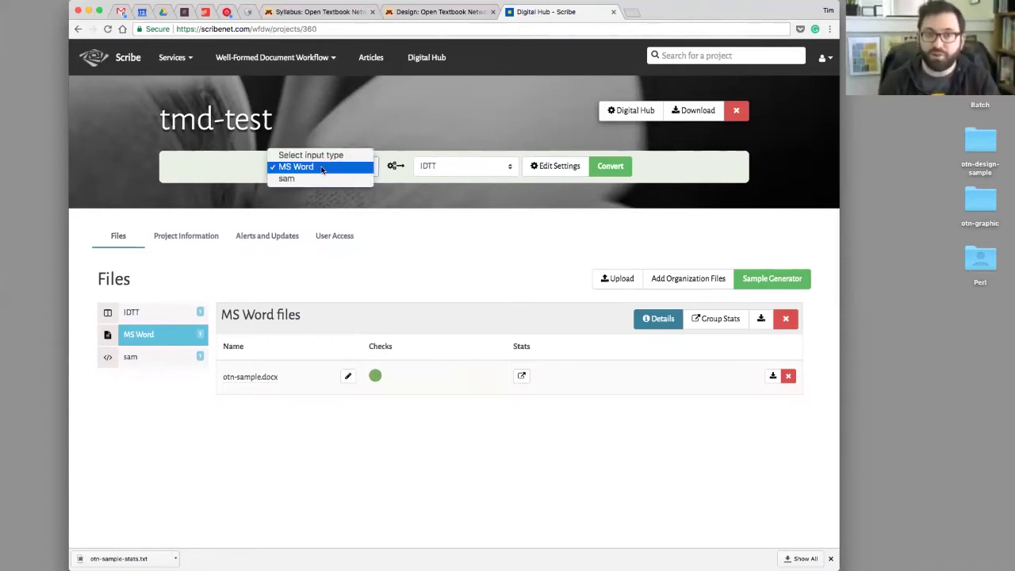
{"action": "left_click", "coordinate": [321, 168]}
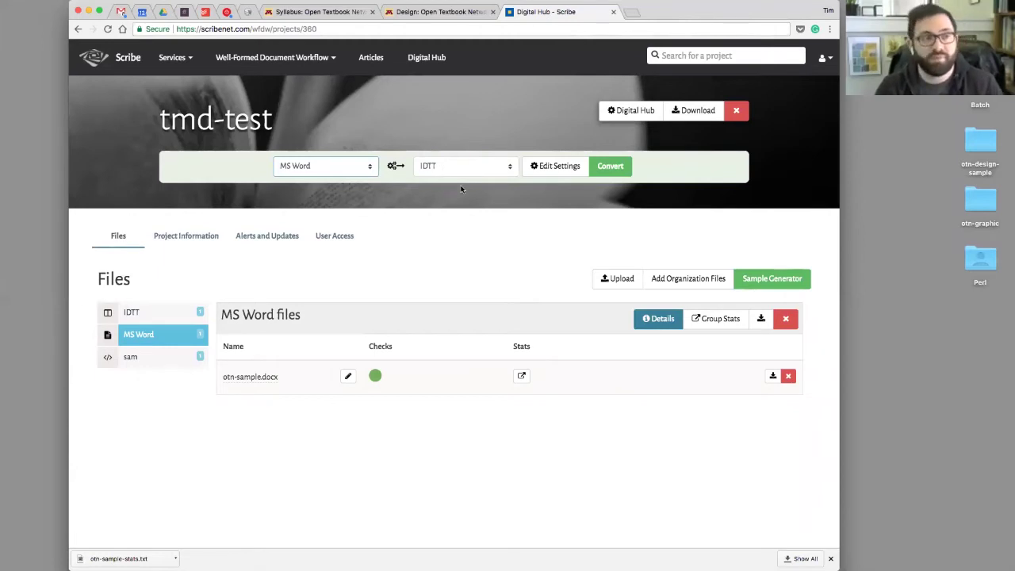
{"action": "left_click", "coordinate": [325, 166]}
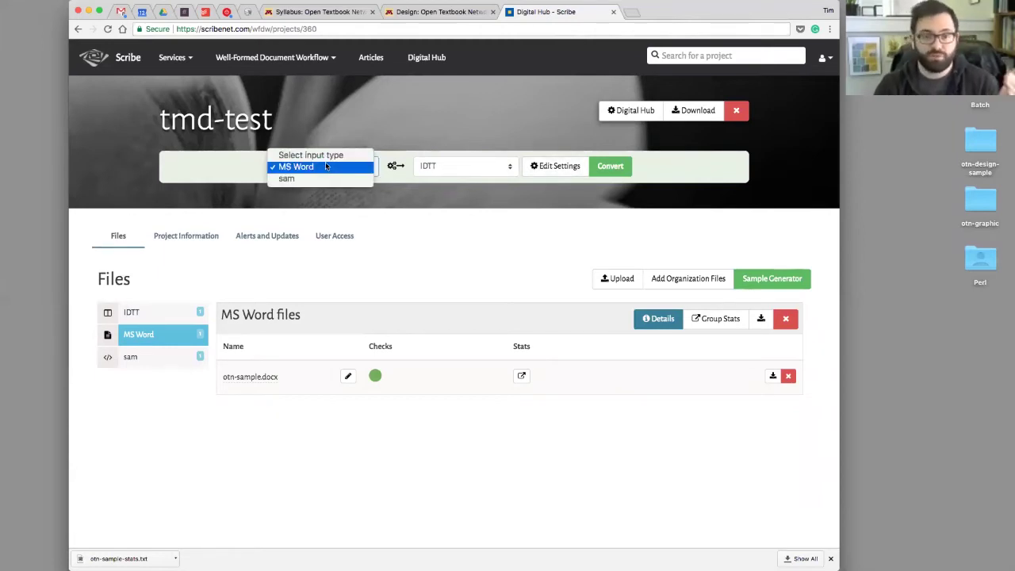
{"action": "left_click", "coordinate": [320, 172]}
{"action": "left_click", "coordinate": [460, 167]}
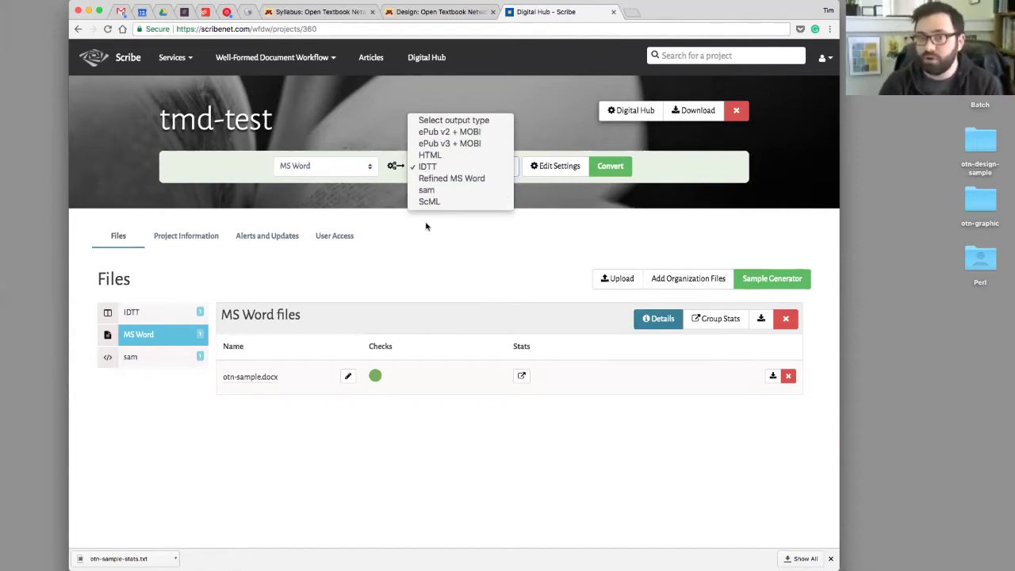
{"action": "left_click", "coordinate": [437, 166]}
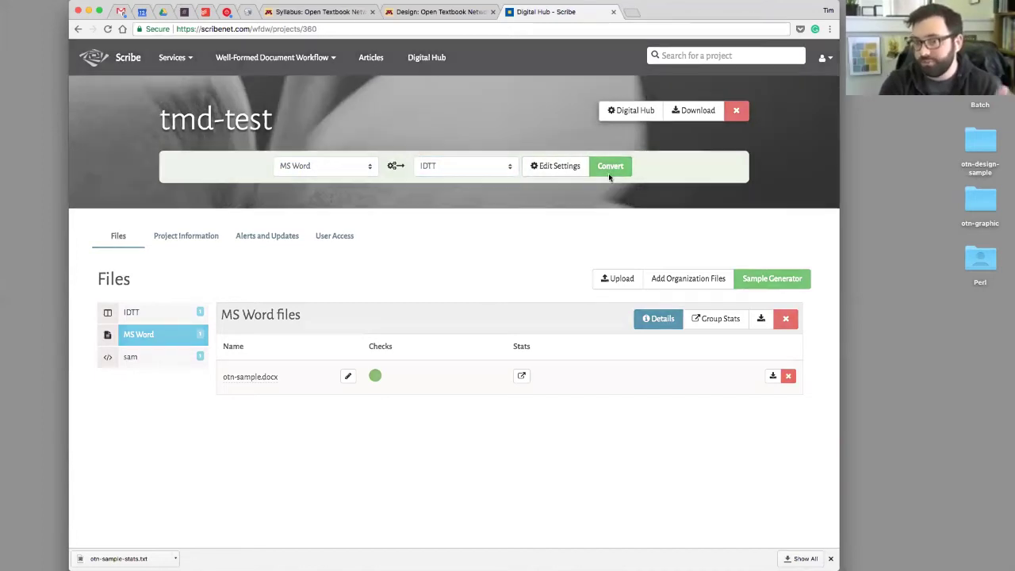
{"action": "left_click", "coordinate": [608, 173]}
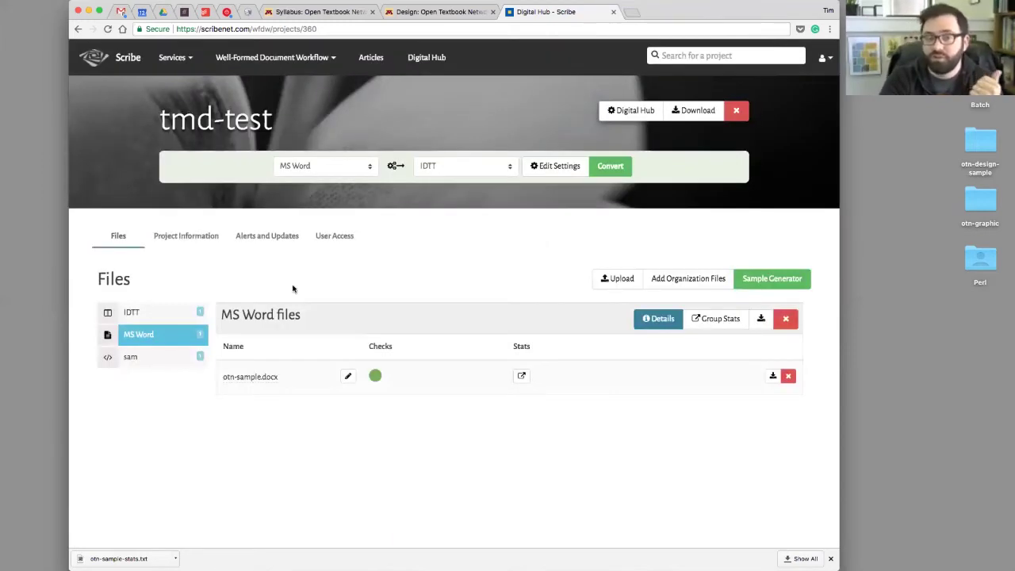
- View the sam files and download otn-sample.txt from the IDTT files
{"action": "left_click", "coordinate": [151, 356]}
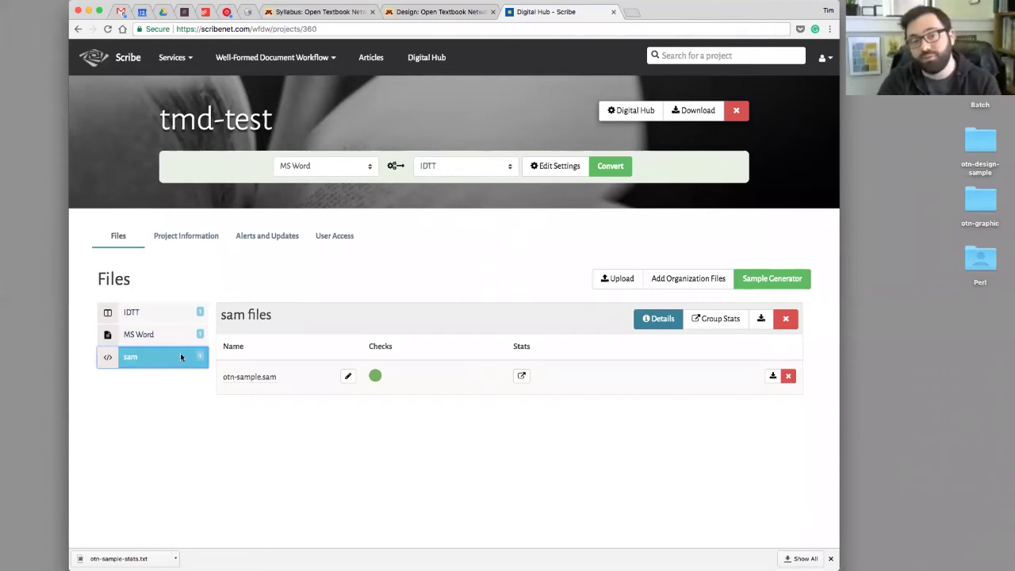
{"action": "left_click", "coordinate": [173, 313]}
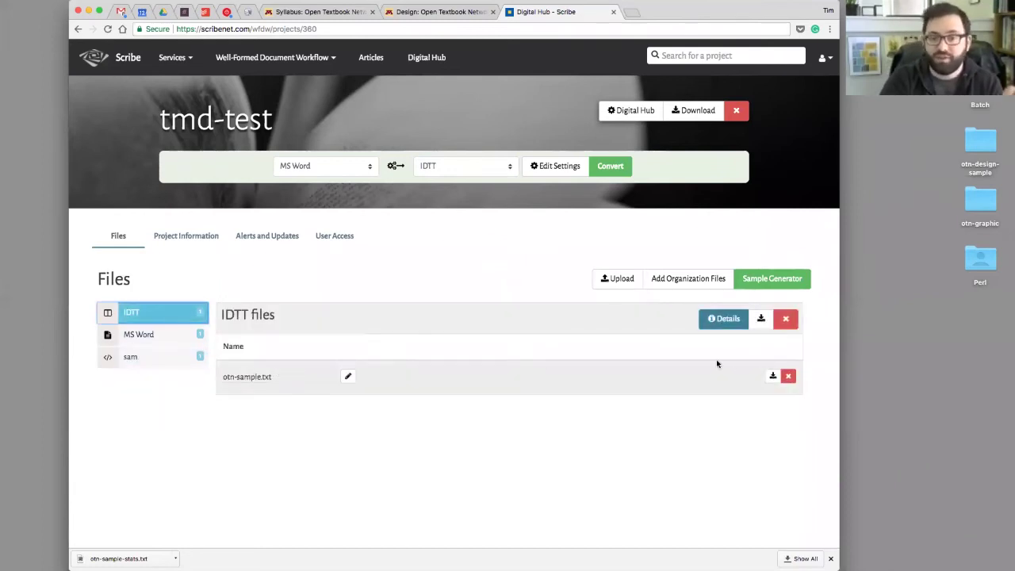
{"action": "left_click", "coordinate": [773, 376]}
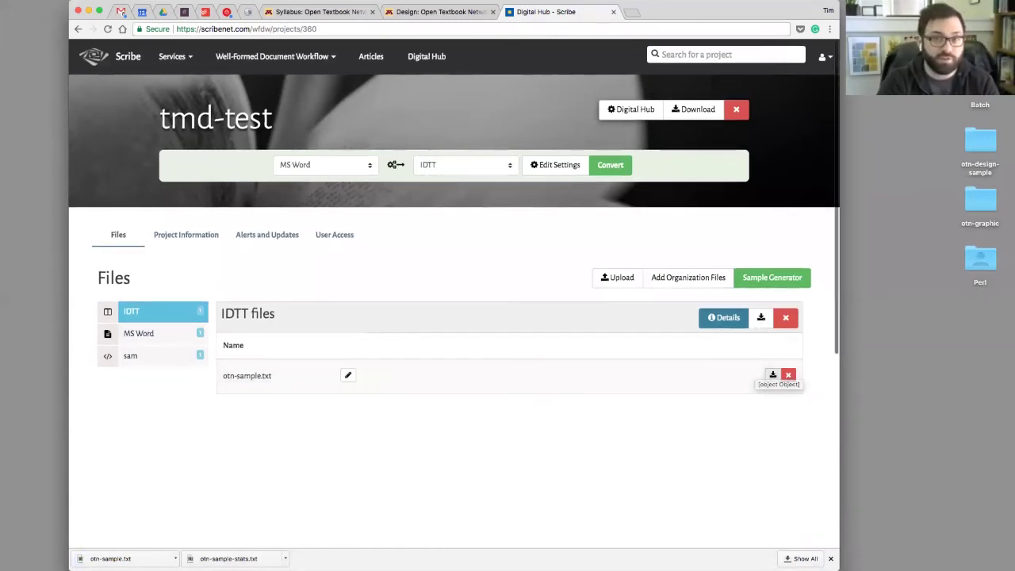
- Switch to Sublime Text 2 to examine the tagged text in otn-sample.txt, and return to the Digital Hub
{"action": "mouse_move", "coordinate": [437, 558]}
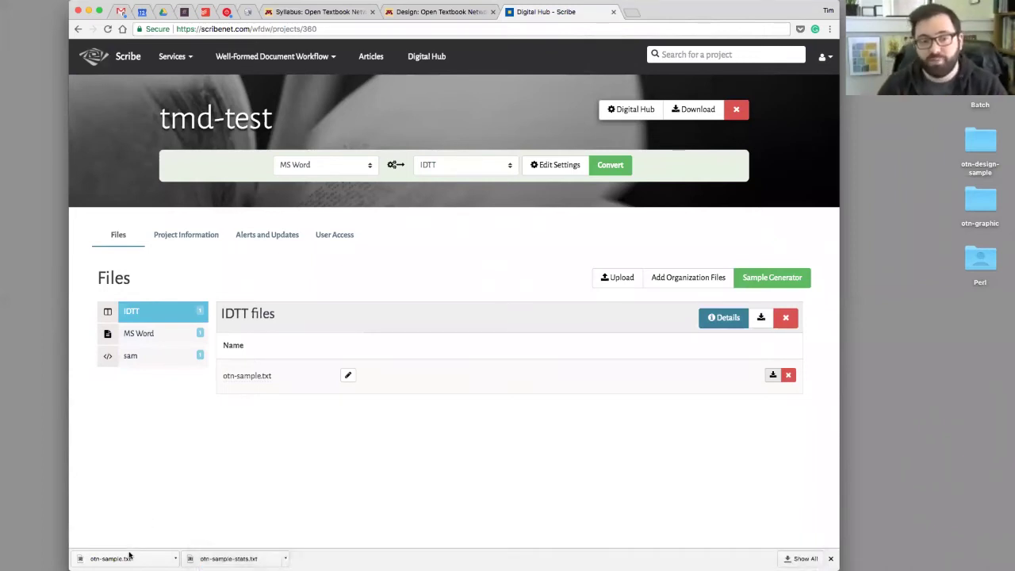
{"action": "left_click", "coordinate": [167, 550]}
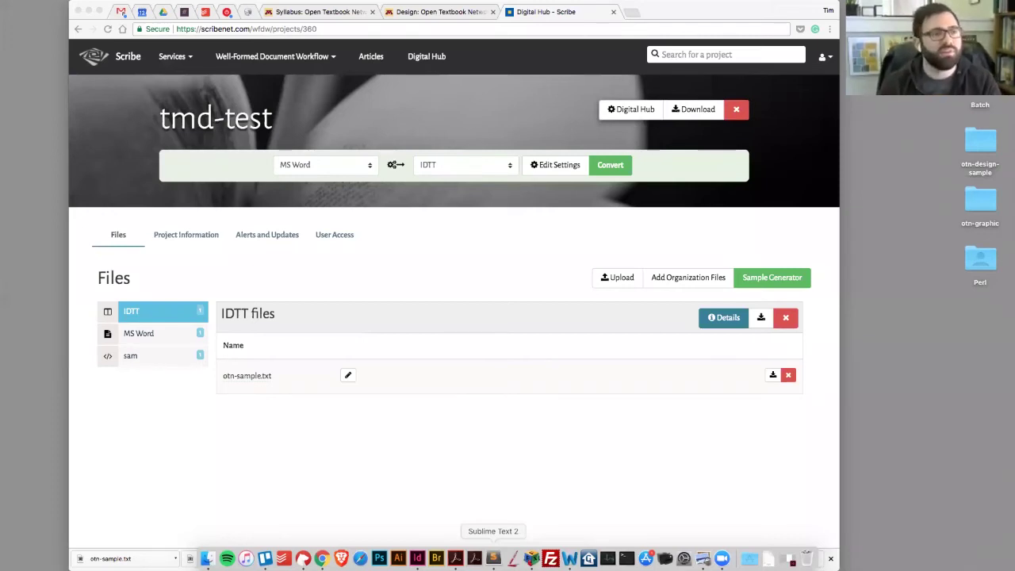
{"action": "left_click", "coordinate": [493, 558]}
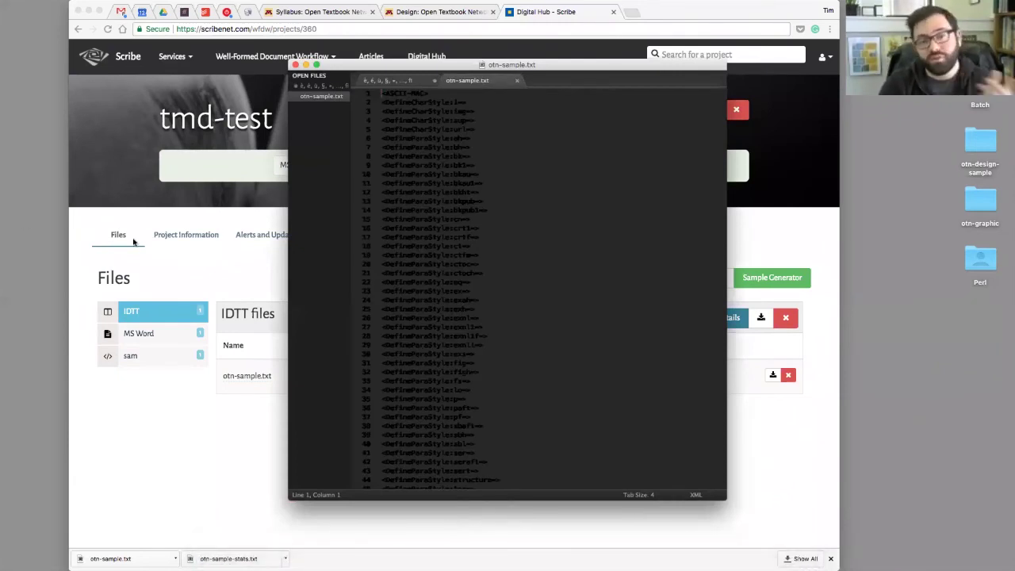
{"action": "left_click", "coordinate": [240, 274]}
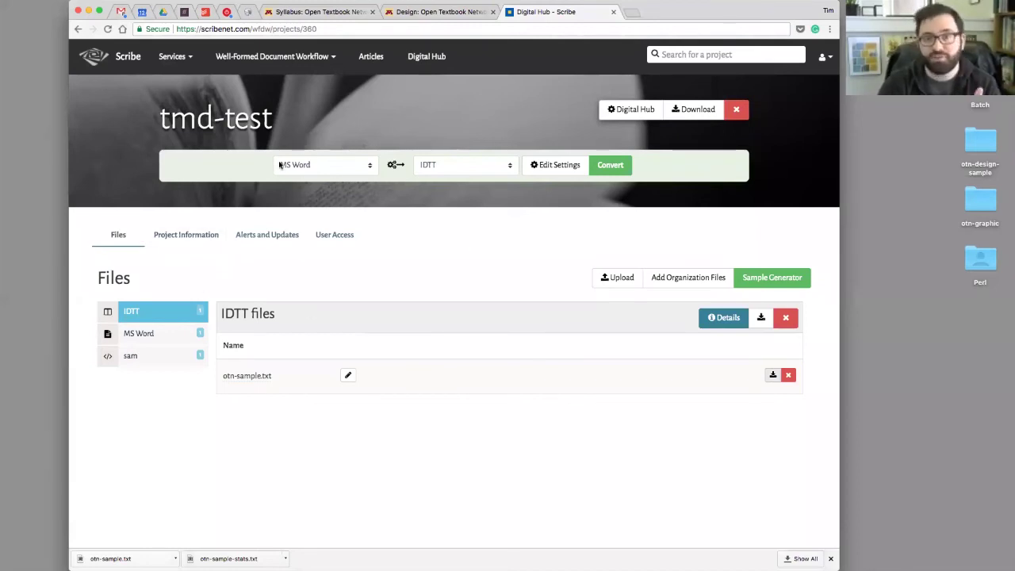
- Check the input types offered for the conversion and keep MS Word
{"action": "left_click", "coordinate": [321, 168]}
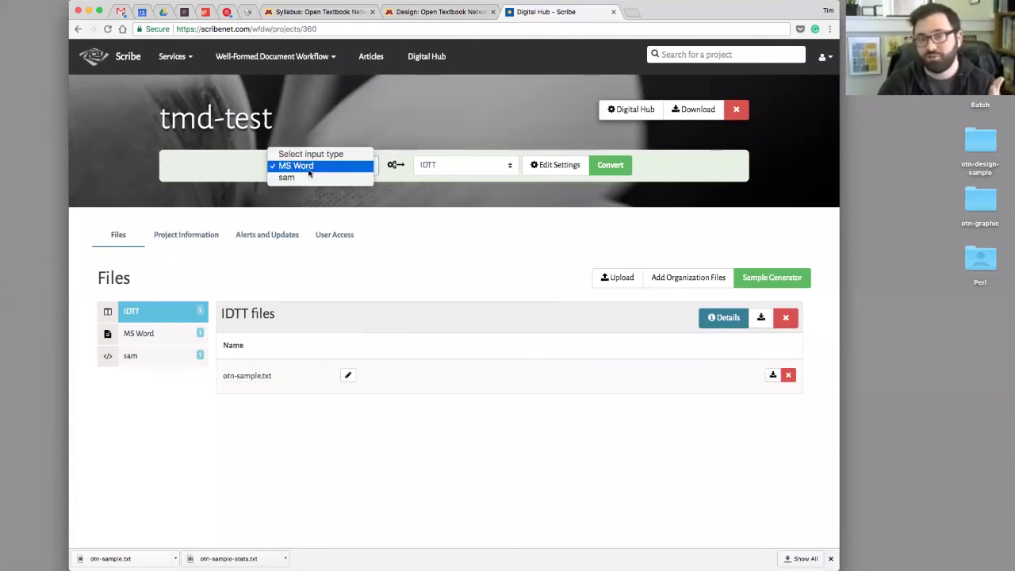
{"action": "left_click", "coordinate": [310, 166]}
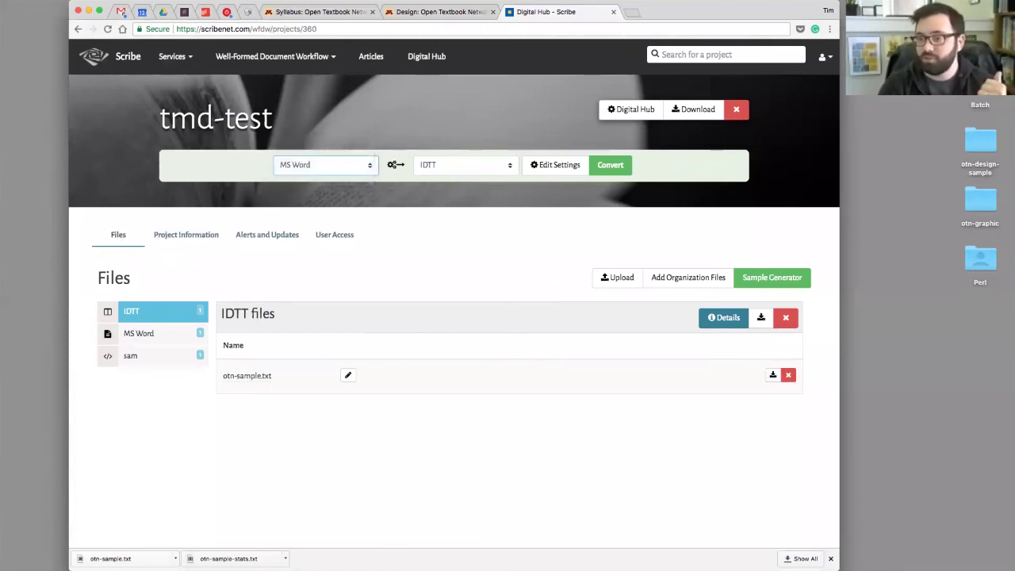
- Switch to Sublime Text 2, reposition and widen the otn-sample.txt window, and enlarge the text by three steps
{"action": "mouse_move", "coordinate": [571, 559]}
{"action": "left_click", "coordinate": [493, 558]}
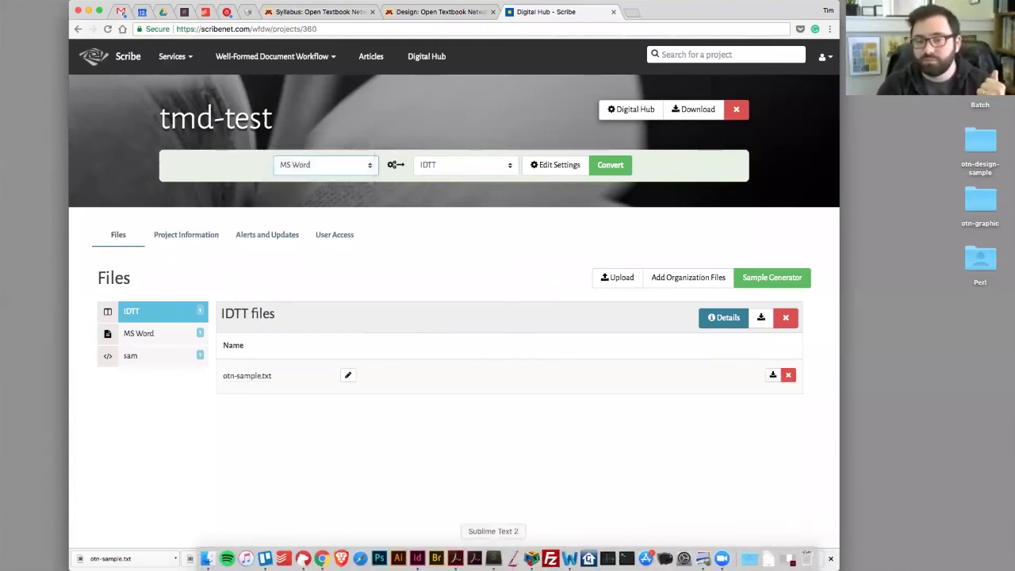
{"action": "left_click_drag", "start_coordinate": [520, 63], "coordinate": [310, 41]}
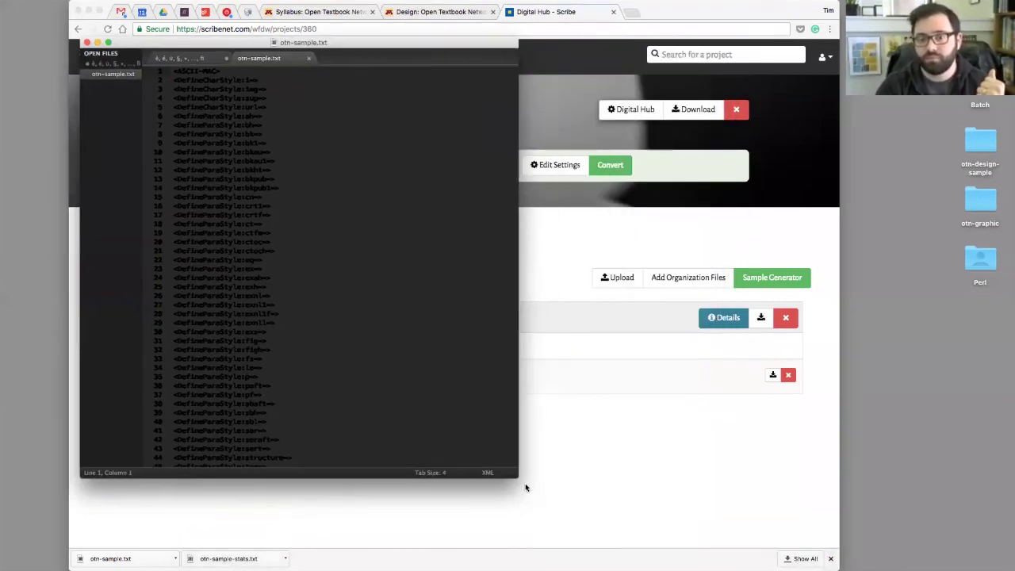
{"action": "left_click_drag", "start_coordinate": [528, 474], "coordinate": [744, 487]}
{"action": "key", "text": "super+equal"}
{"action": "key", "text": "super+equal"}
{"action": "key", "text": "super+equal"}
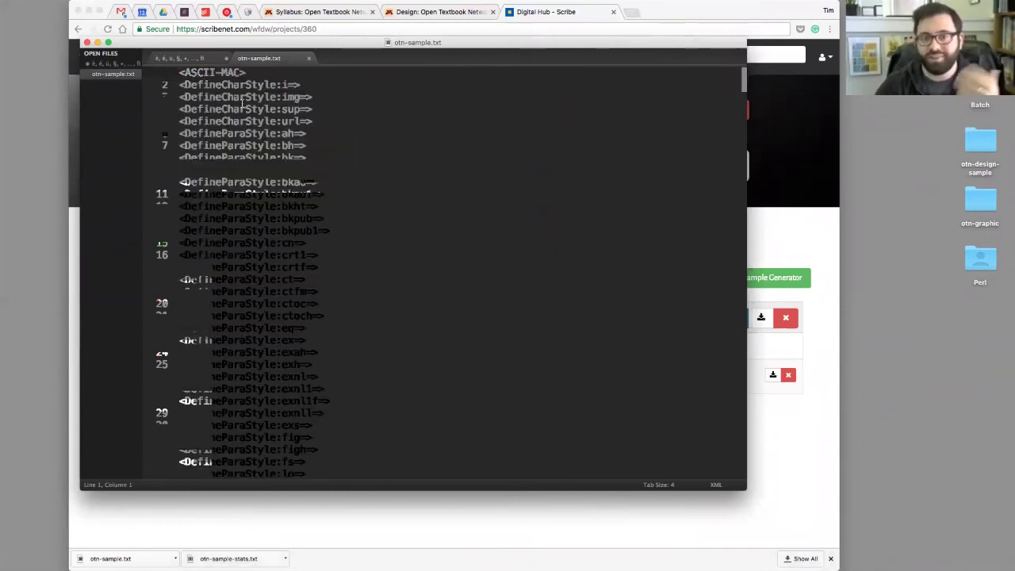
- Examine the character and paragraph style definitions and the tagged text that follows them in otn-sample.txt
{"action": "left_click_drag", "start_coordinate": [242, 104], "coordinate": [245, 192]}
{"action": "scroll", "coordinate": [312, 272], "scroll_direction": "down", "scroll_amount": 10}
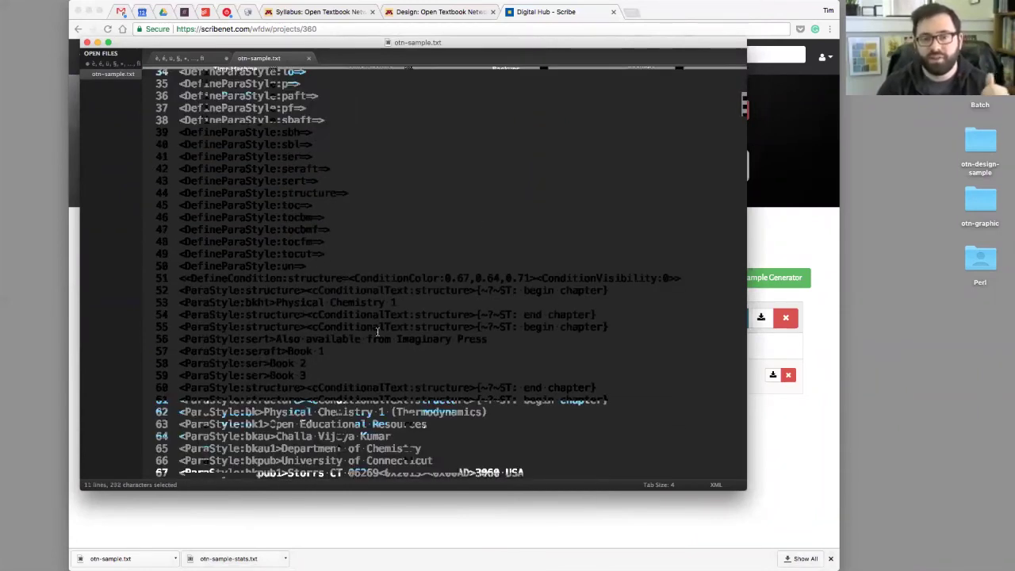
{"action": "scroll", "coordinate": [377, 331], "scroll_direction": "down", "scroll_amount": 4}
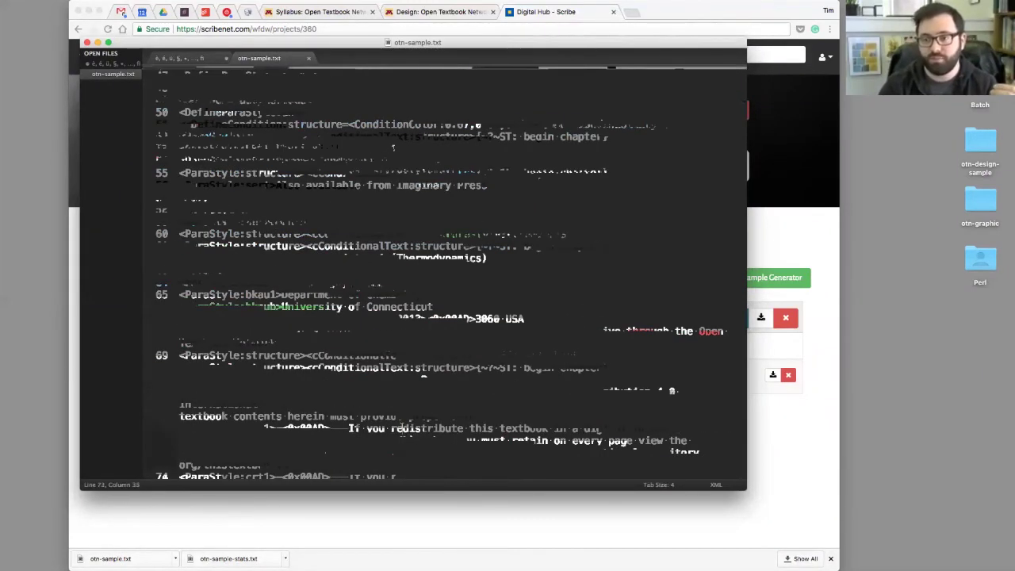
{"action": "scroll", "coordinate": [392, 147], "scroll_direction": "down", "scroll_amount": 3}
{"action": "left_click", "coordinate": [616, 302]}
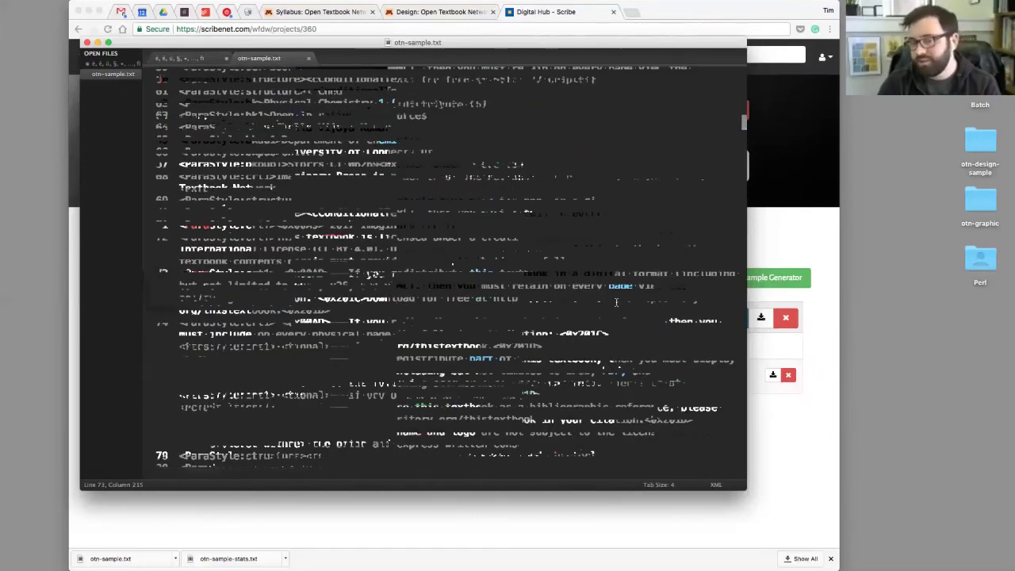
- Inspect the tagged copyright line and the contents entries, and close the editor window without saving the new file's changes
{"action": "left_click", "coordinate": [369, 225]}
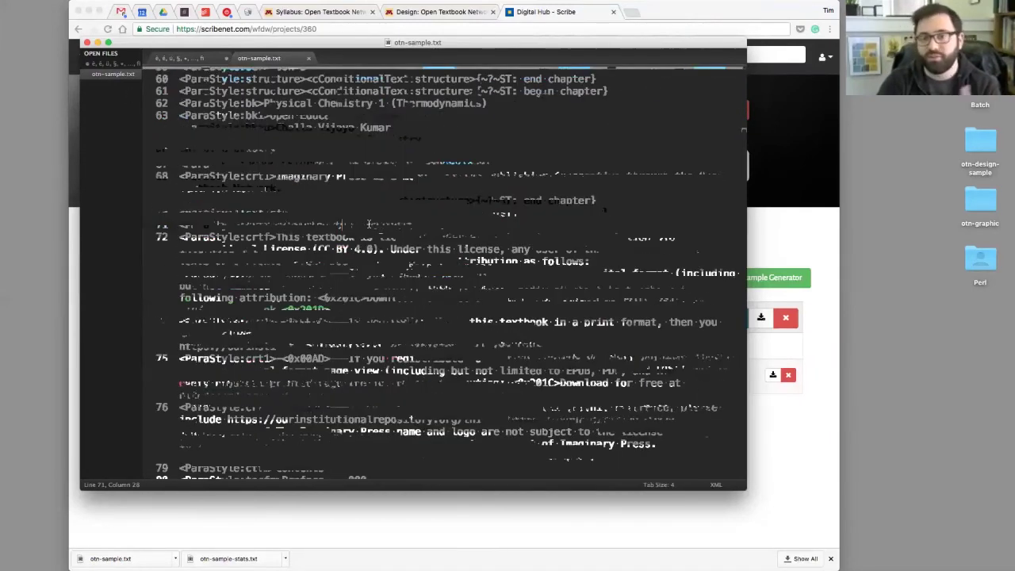
{"action": "triple_click", "coordinate": [368, 224]}
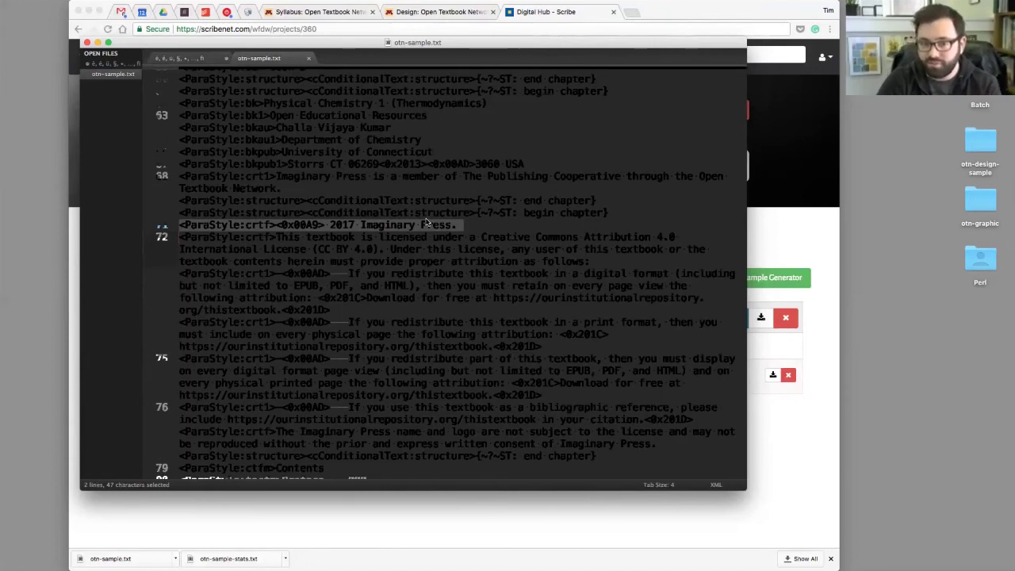
{"action": "left_click", "coordinate": [402, 249]}
{"action": "scroll", "coordinate": [396, 277], "scroll_direction": "down", "scroll_amount": 4}
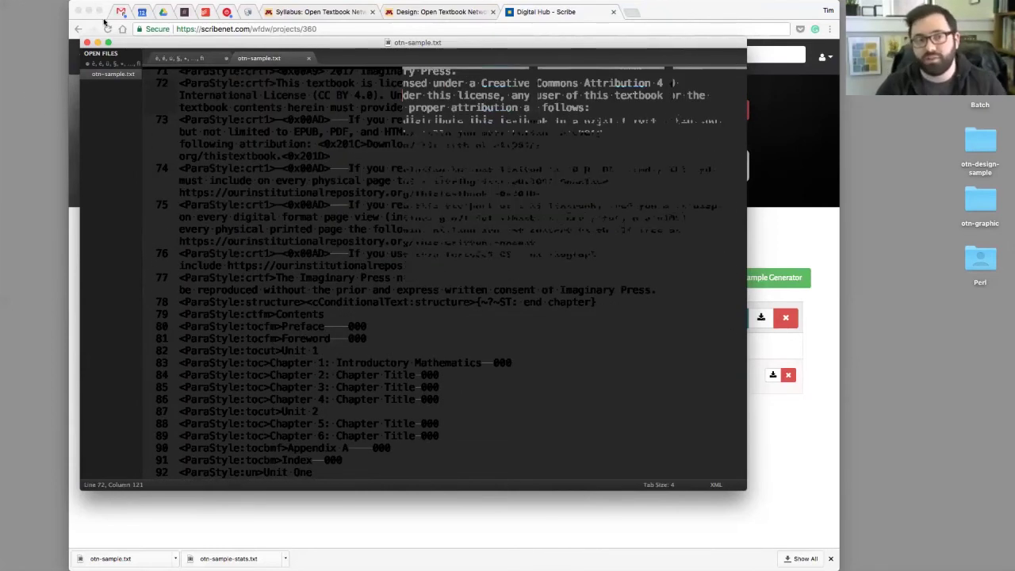
{"action": "left_click", "coordinate": [87, 43]}
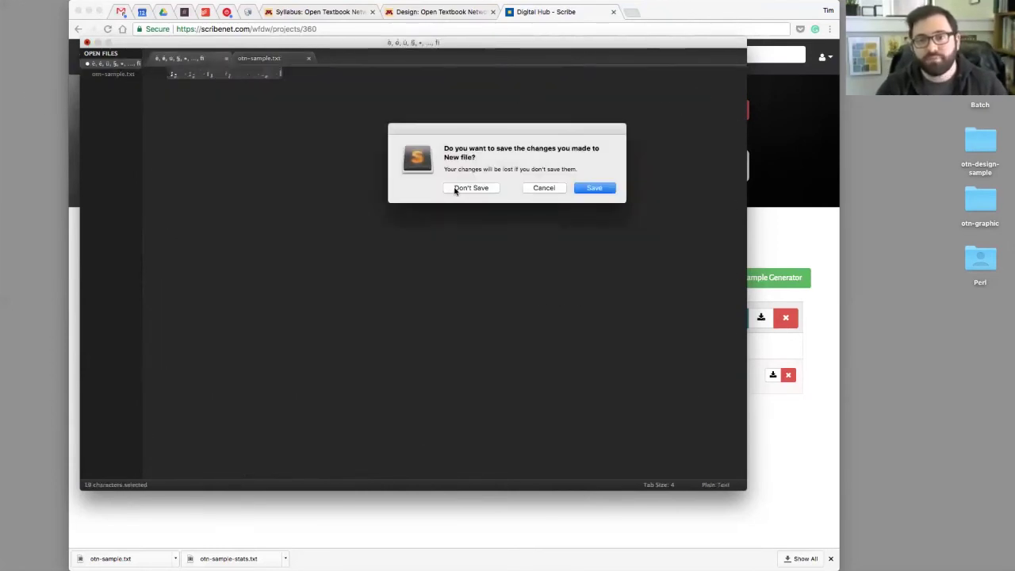
{"action": "left_click", "coordinate": [456, 189]}
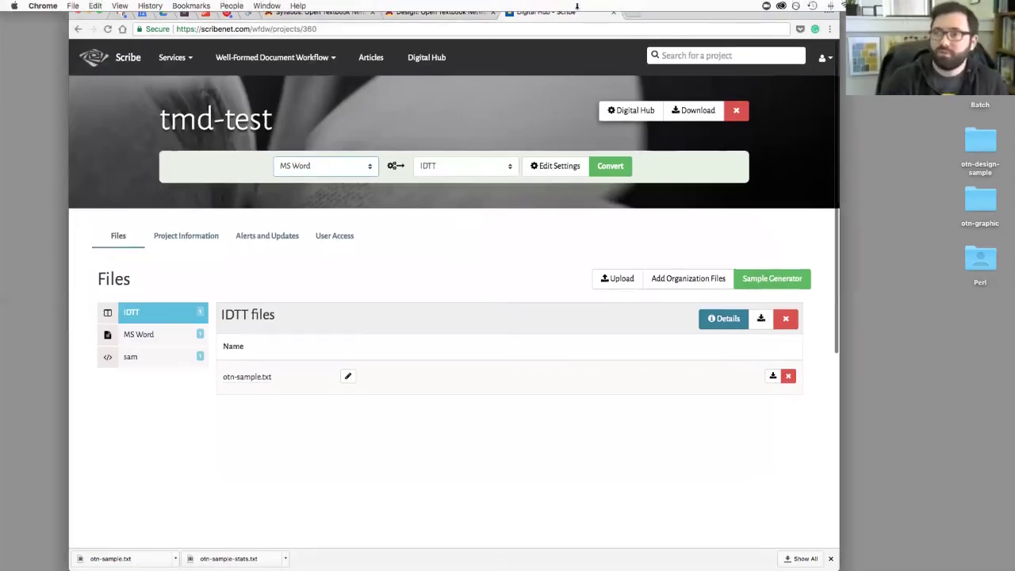